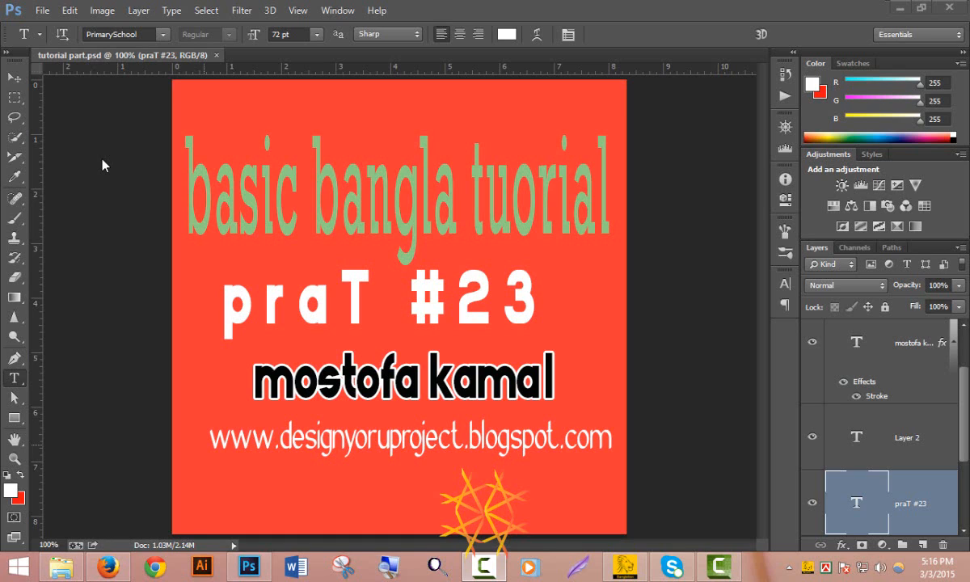
{"action": "left_click", "coordinate": [170, 9]}
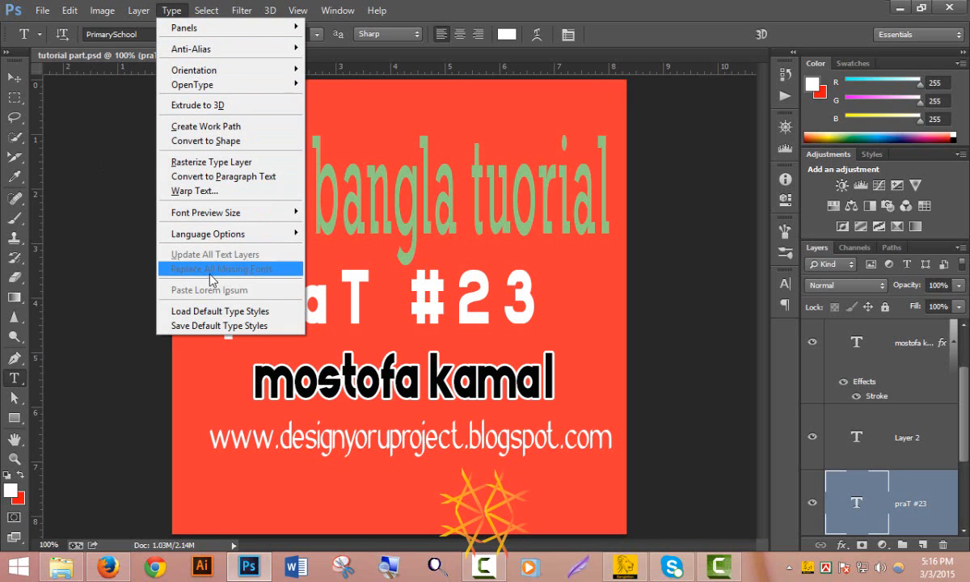
{"action": "left_click", "coordinate": [139, 11]}
{"action": "mouse_move", "coordinate": [168, 10]}
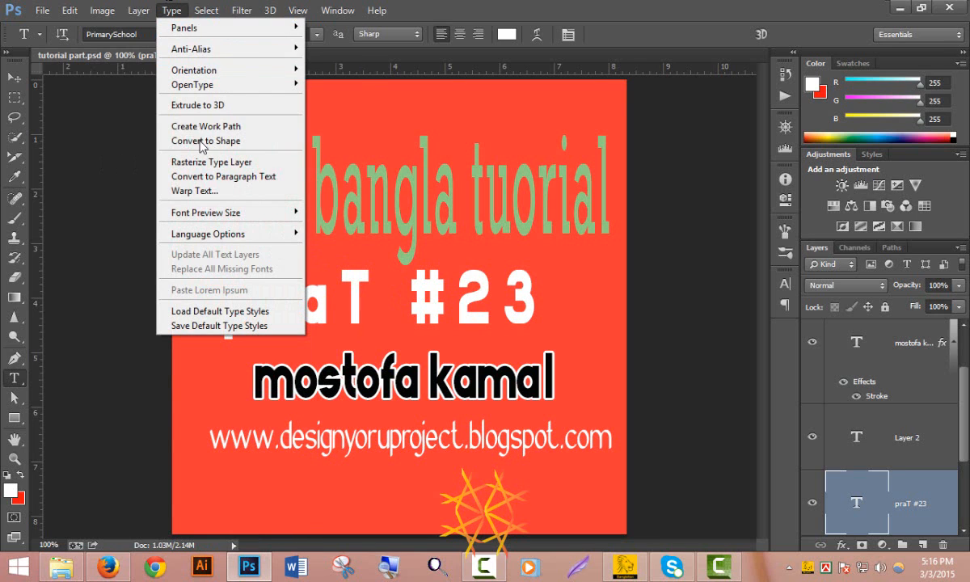
{"action": "mouse_move", "coordinate": [202, 213]}
{"action": "mouse_move", "coordinate": [298, 12]}
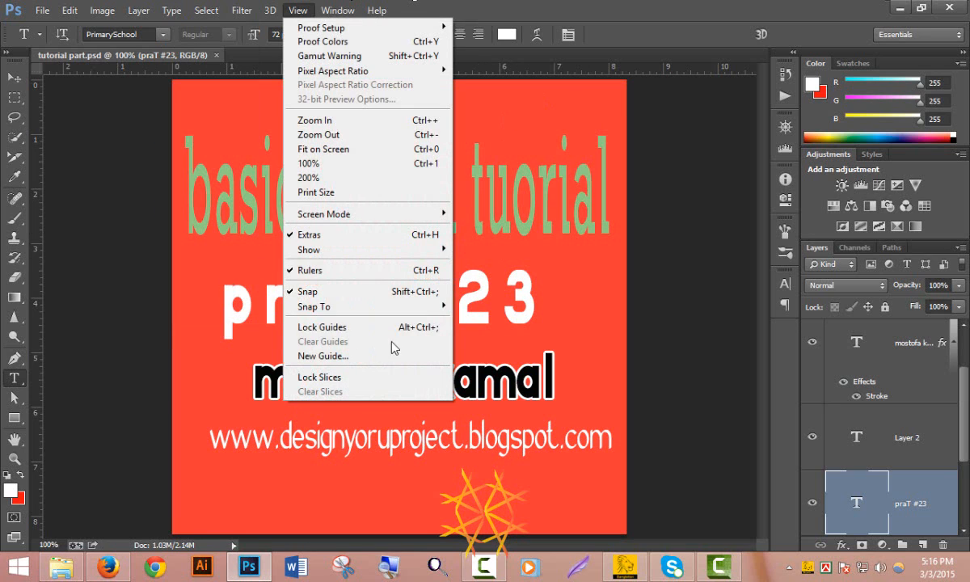
{"action": "left_click", "coordinate": [715, 243]}
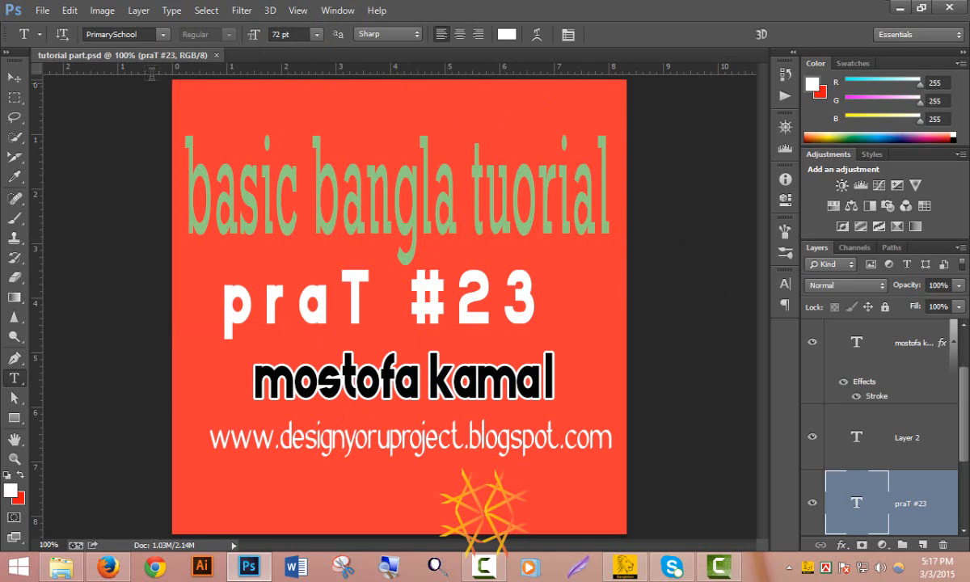
Duplicate the image as "tutorial part copy" with all its layers kept separate
{"action": "left_click", "coordinate": [102, 10]}
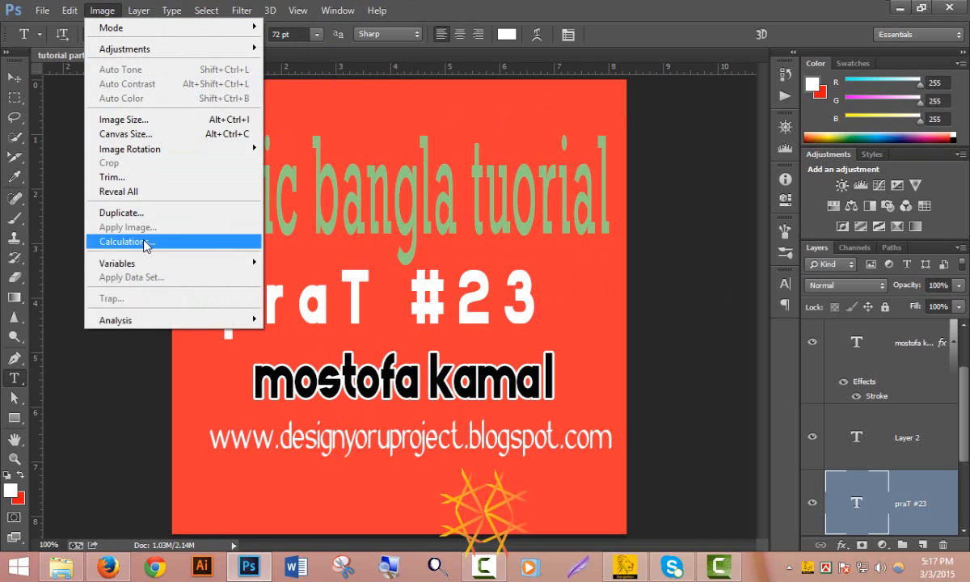
{"action": "left_click", "coordinate": [154, 213]}
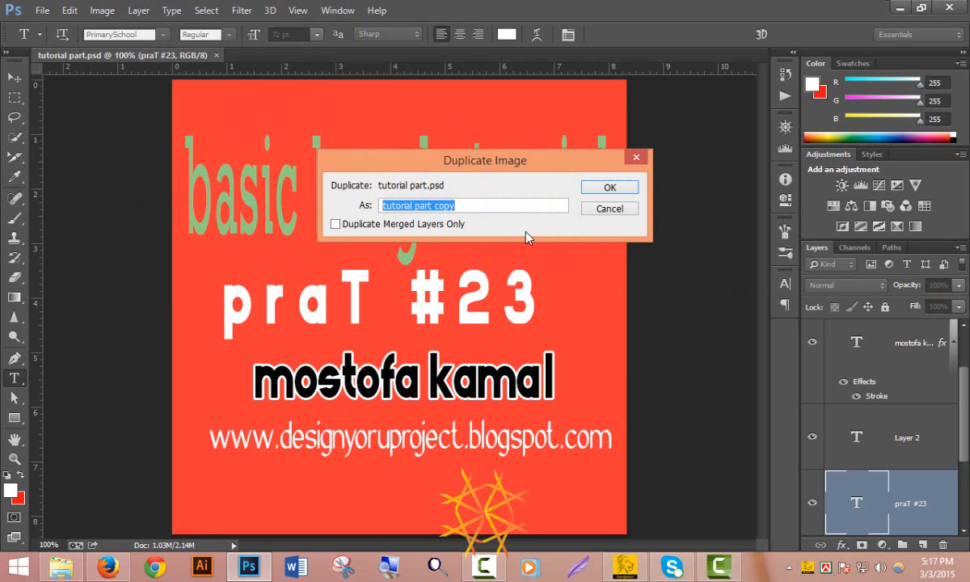
{"action": "left_click", "coordinate": [611, 188]}
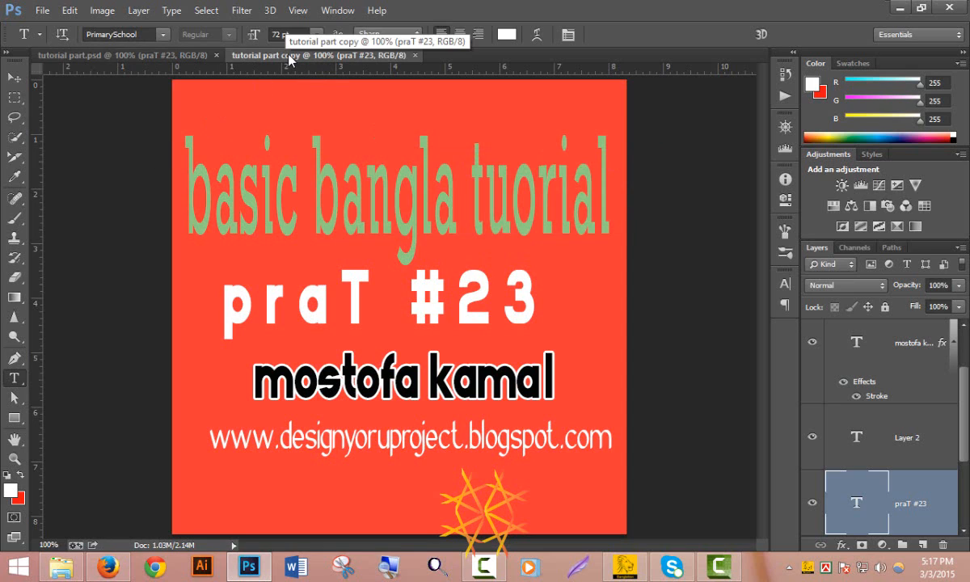
Try a vertical orientation on the "praT #23" text layer and undo it
{"action": "left_click", "coordinate": [169, 11]}
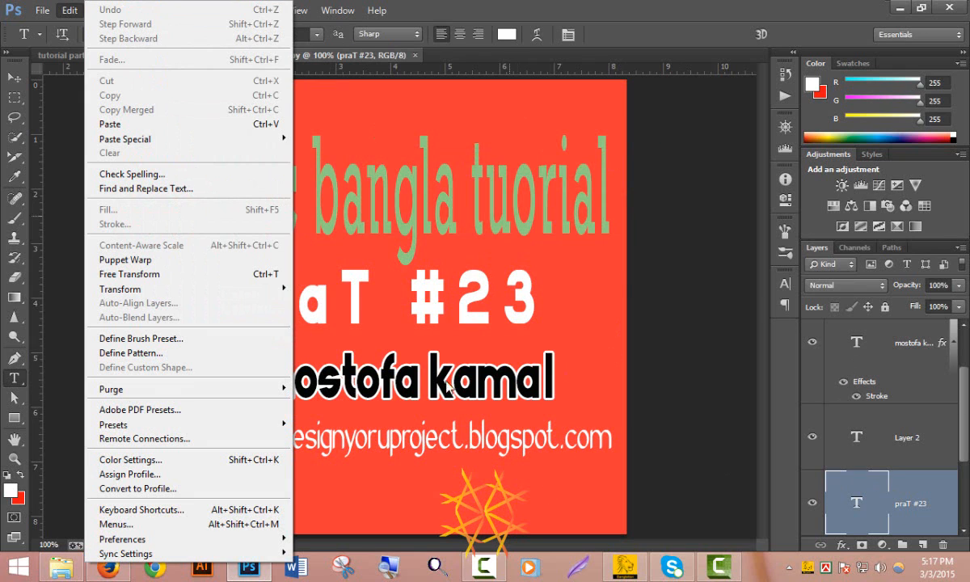
{"action": "left_click", "coordinate": [730, 157]}
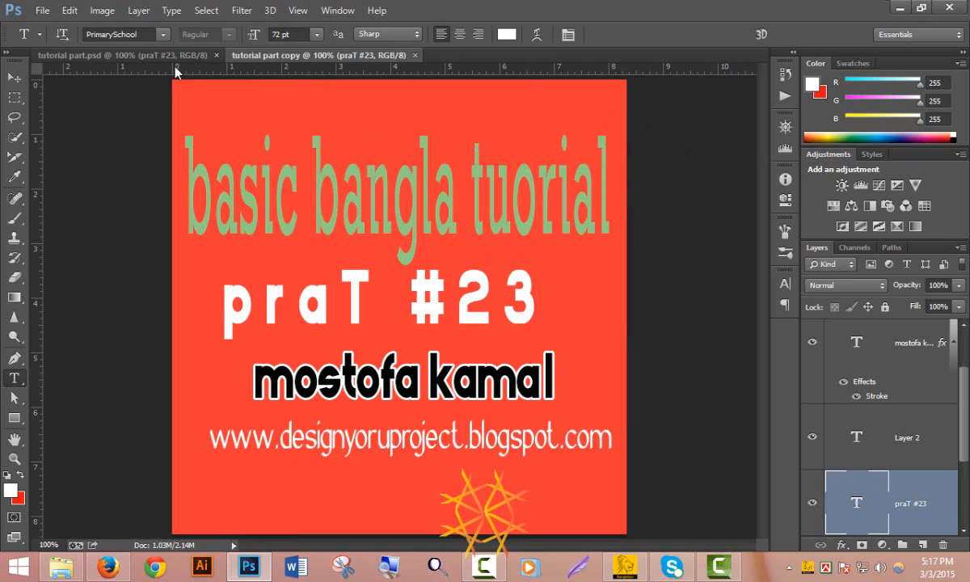
{"action": "left_click", "coordinate": [172, 11]}
{"action": "mouse_move", "coordinate": [216, 73]}
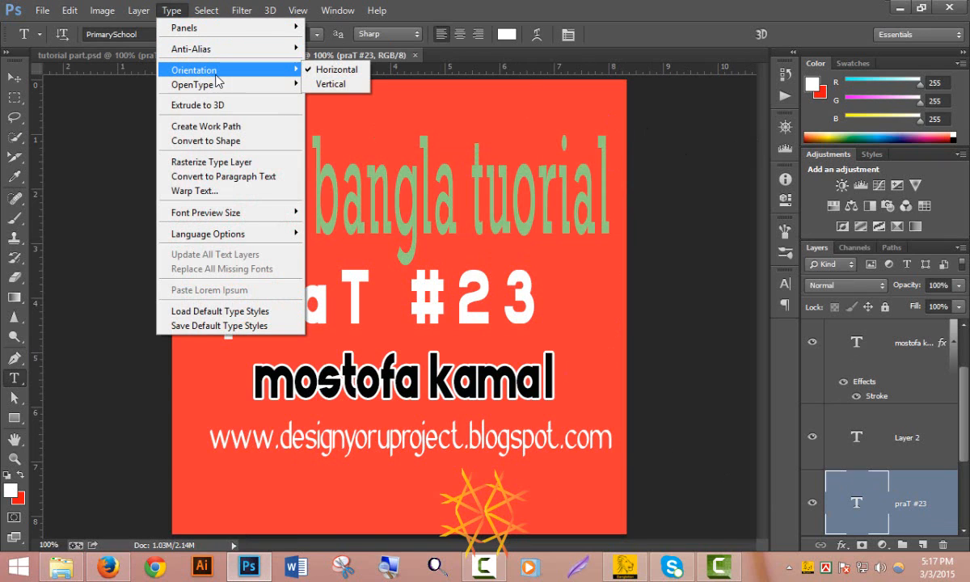
{"action": "left_click", "coordinate": [332, 86]}
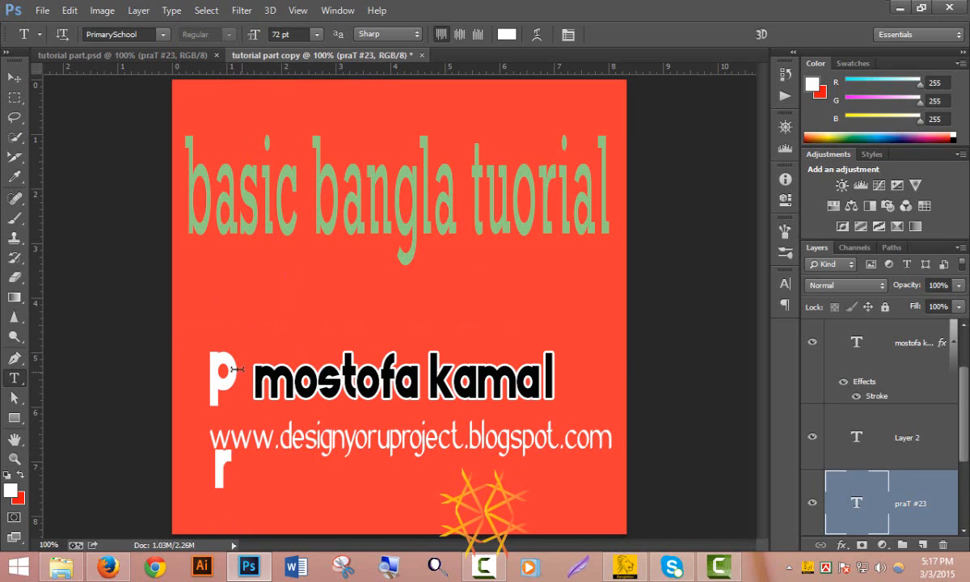
{"action": "key", "text": "ctrl+z"}
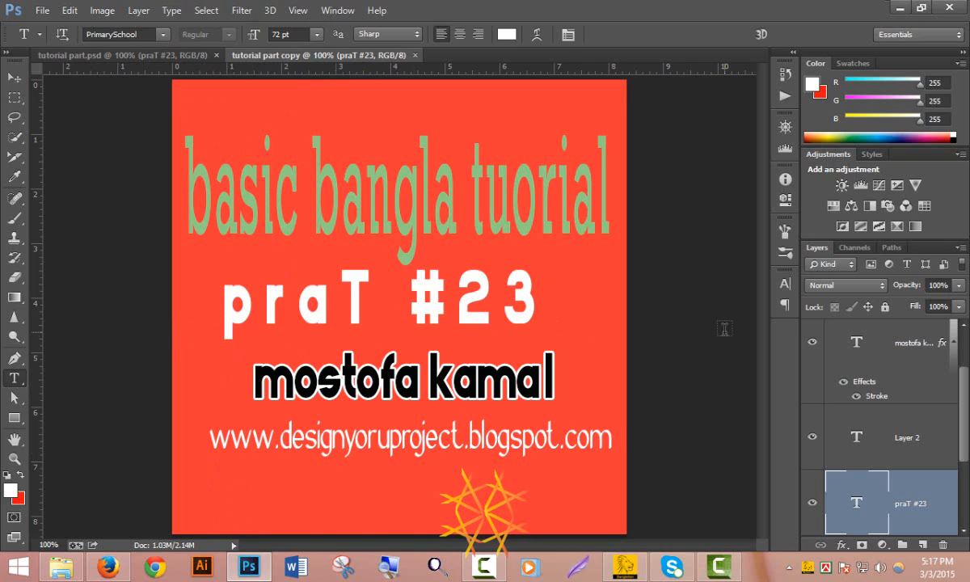
Try Smooth anti-aliasing on the "praT #23" text layer
{"action": "left_click", "coordinate": [171, 10]}
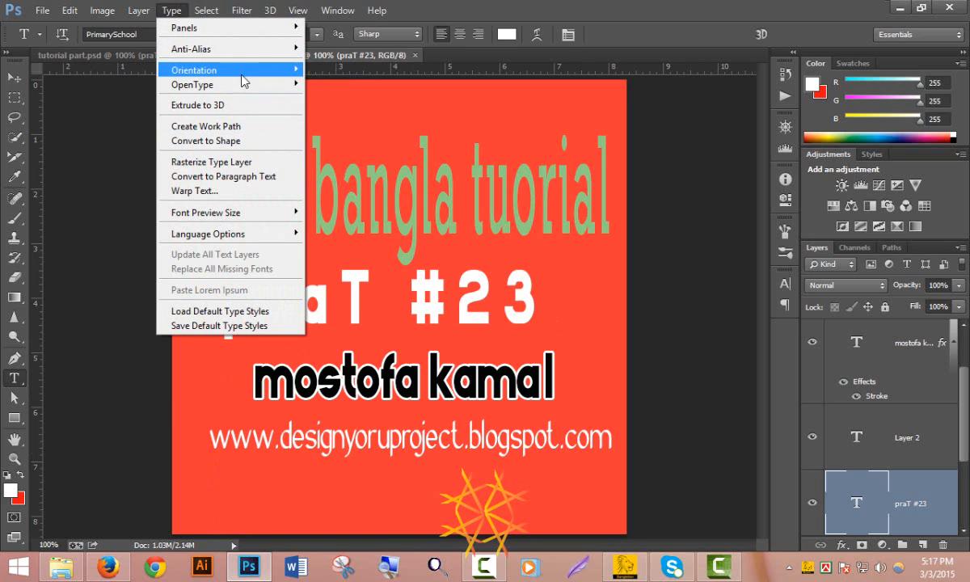
{"action": "mouse_move", "coordinate": [251, 54]}
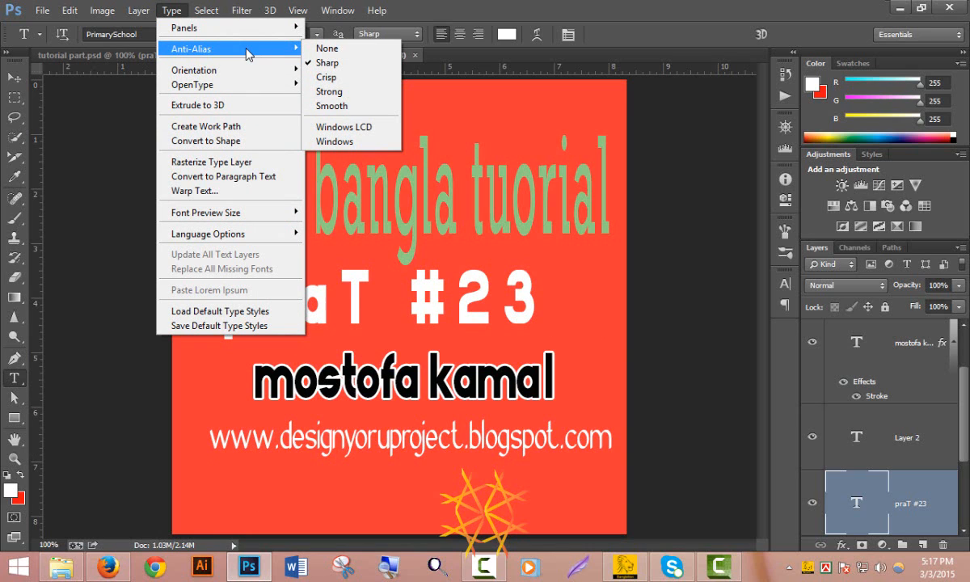
{"action": "left_click", "coordinate": [323, 106]}
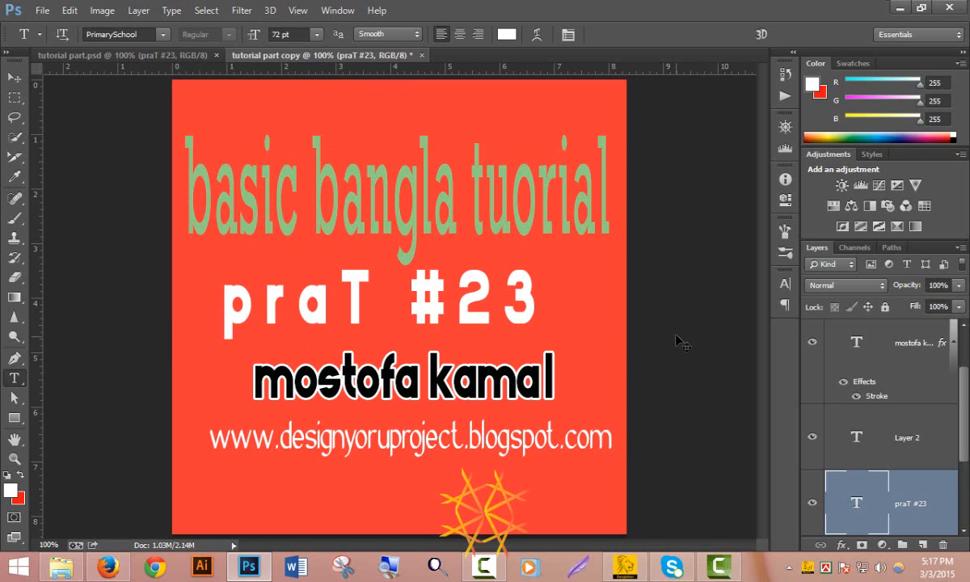
Show the Character panel for the "praT #23" text layer
{"action": "left_click", "coordinate": [139, 10]}
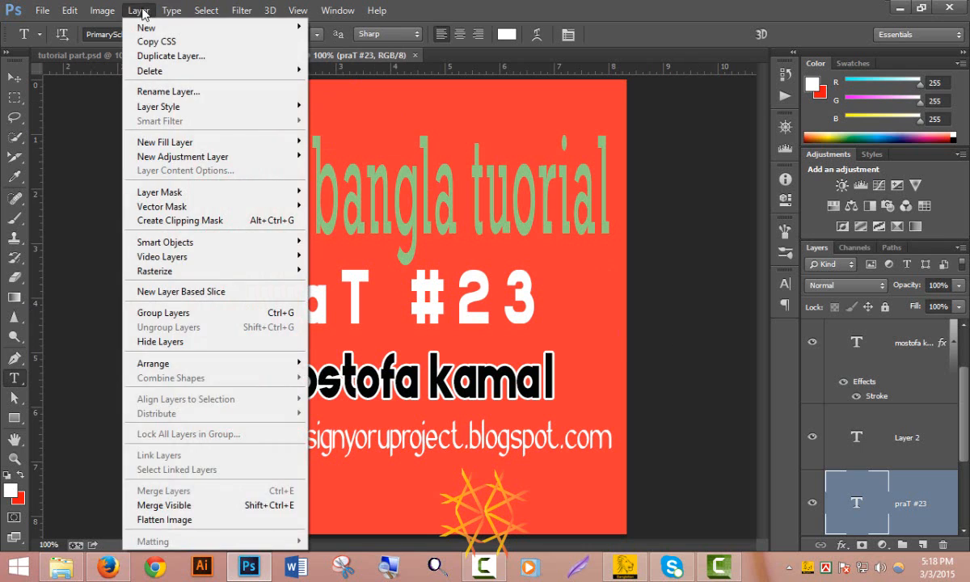
{"action": "mouse_move", "coordinate": [234, 19]}
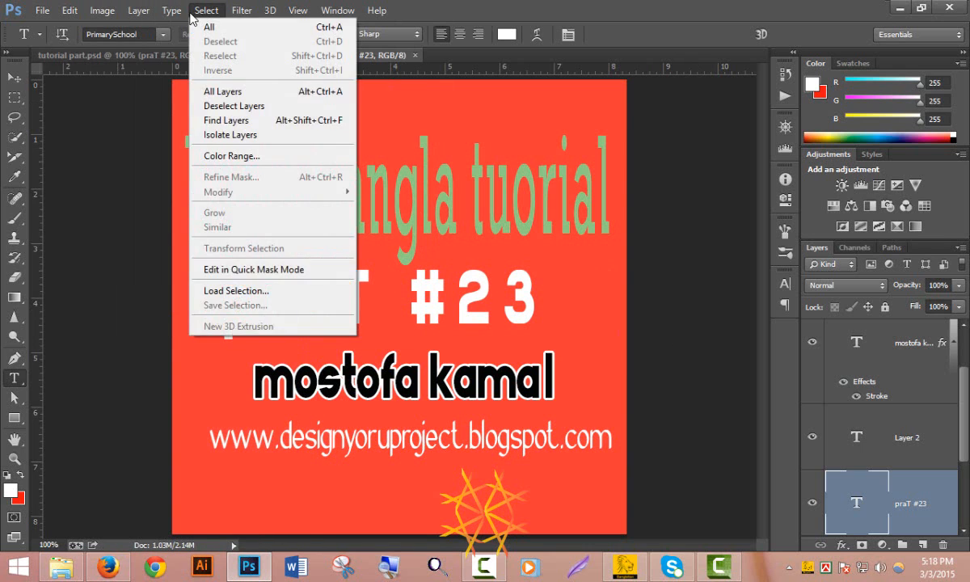
{"action": "mouse_move", "coordinate": [196, 50]}
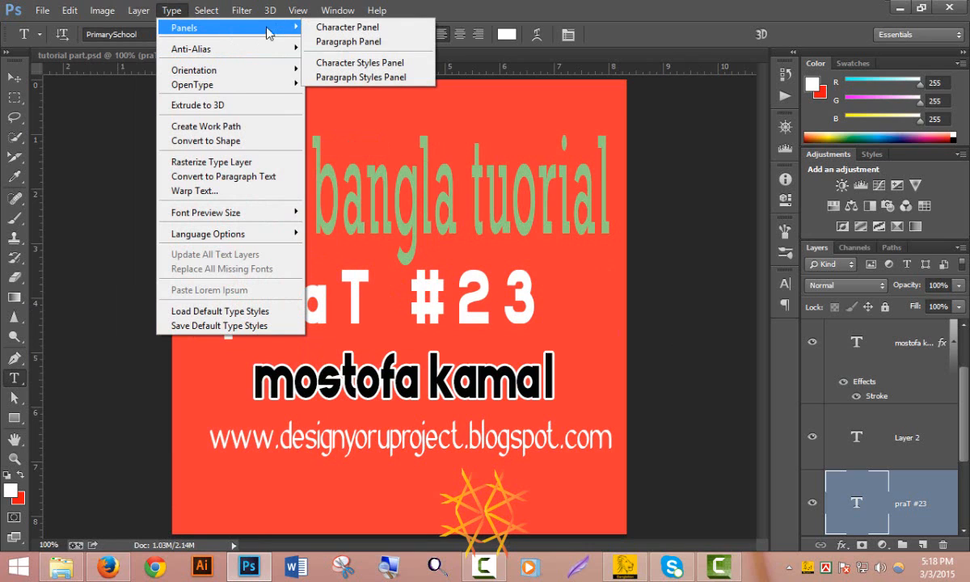
{"action": "left_click", "coordinate": [345, 30]}
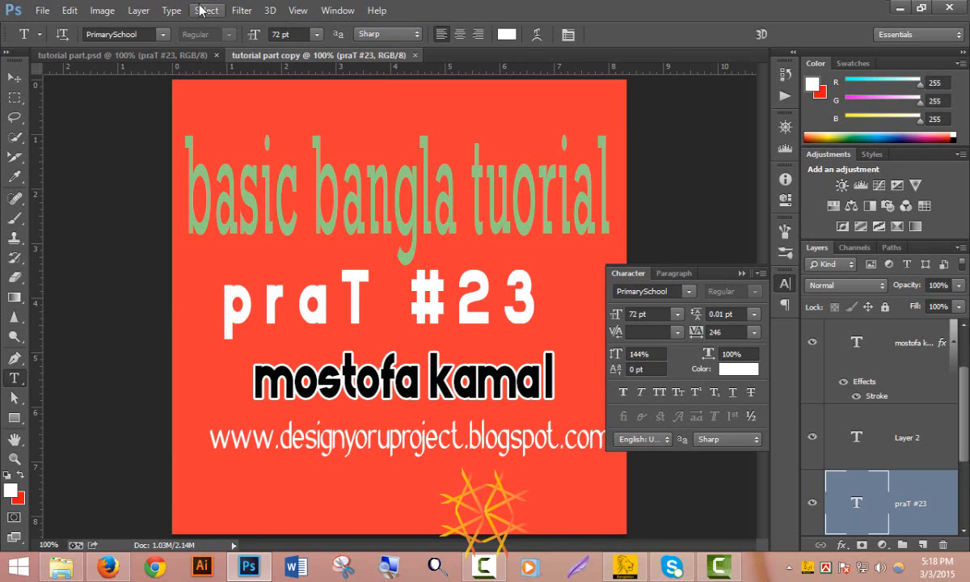
Open the Character Styles panel, review its style commands, and return to the Character panel
{"action": "left_click", "coordinate": [170, 11]}
{"action": "mouse_move", "coordinate": [191, 28]}
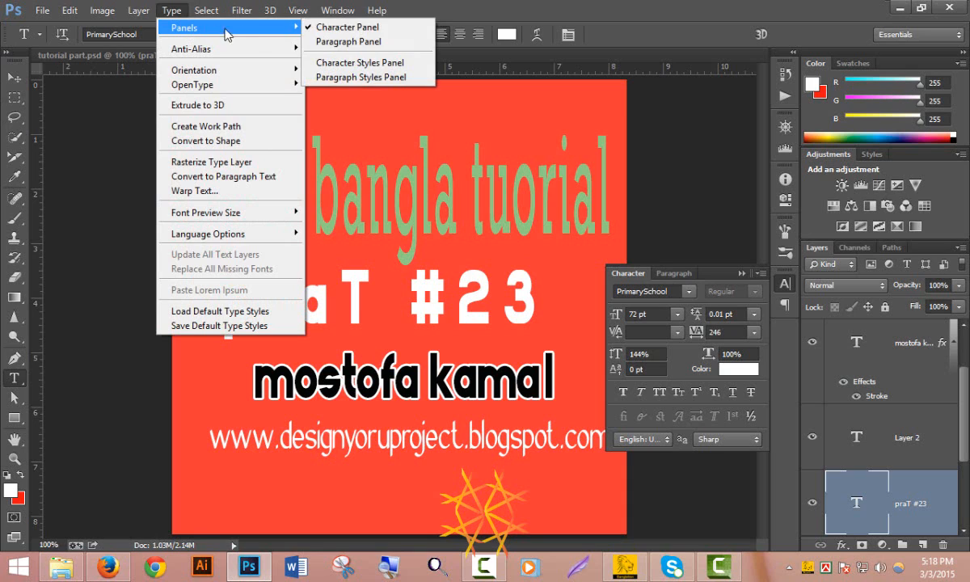
{"action": "left_click", "coordinate": [361, 64]}
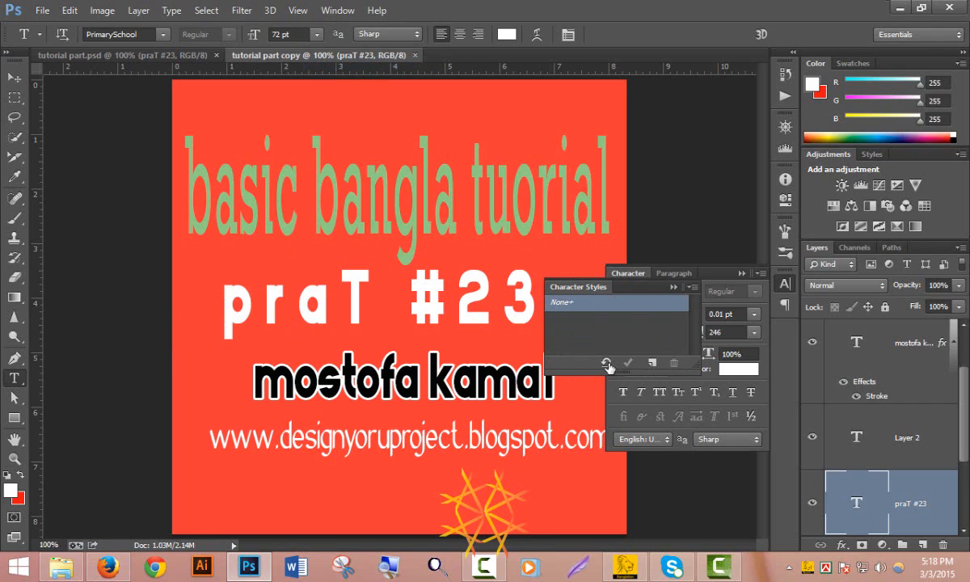
{"action": "left_click", "coordinate": [693, 287]}
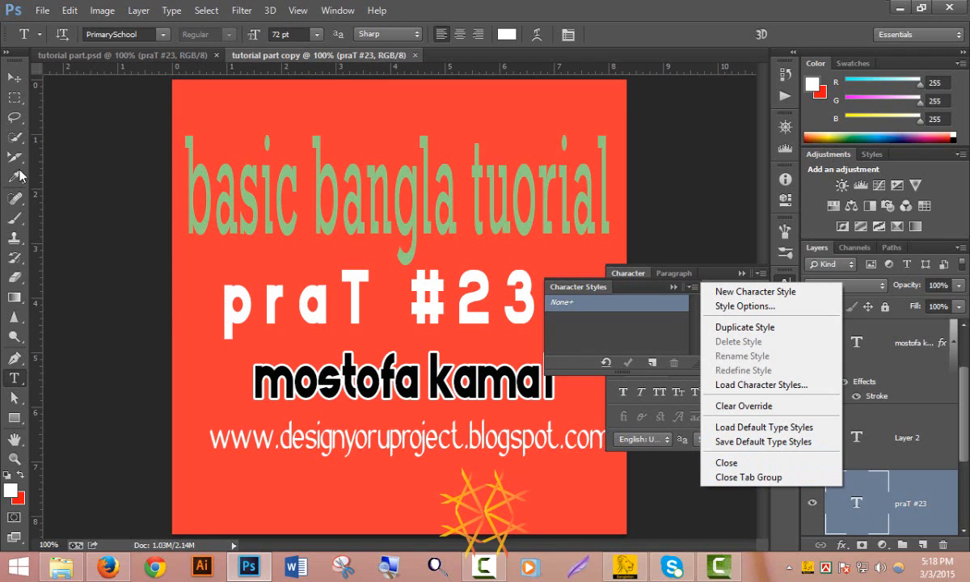
{"action": "left_click", "coordinate": [110, 194]}
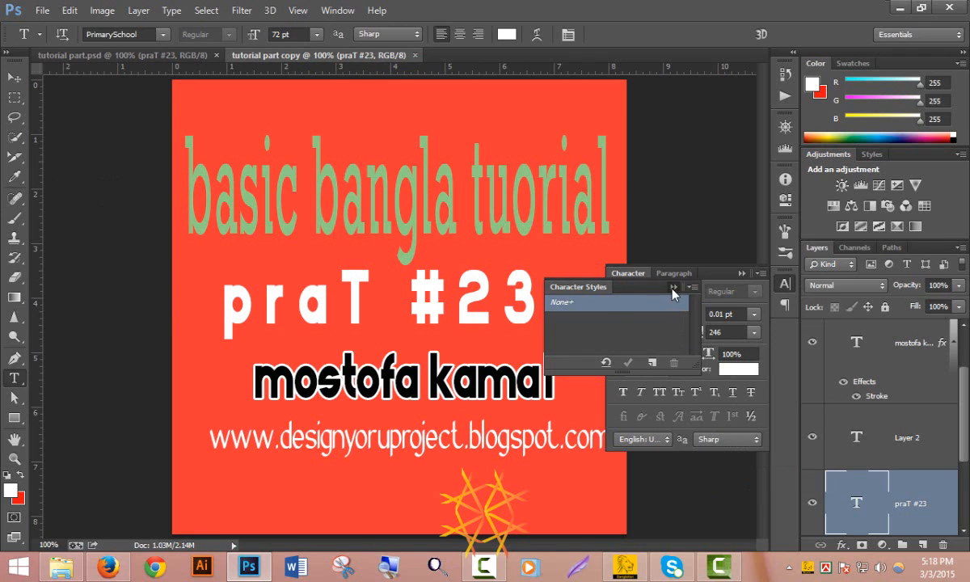
{"action": "left_click", "coordinate": [630, 274]}
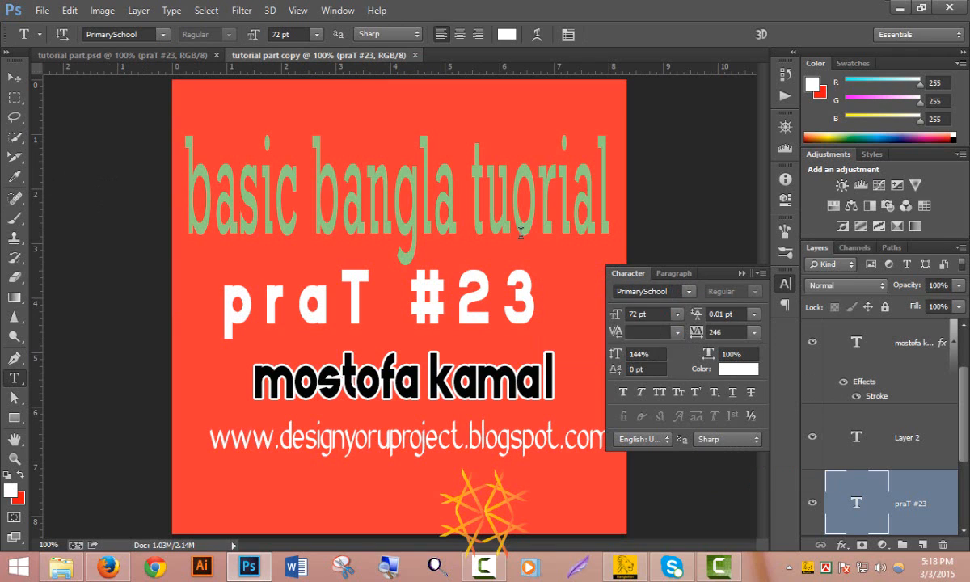
Create a work path from the "praT #23" text and select the path's outlines across the whole line of letters
{"action": "left_click", "coordinate": [179, 12]}
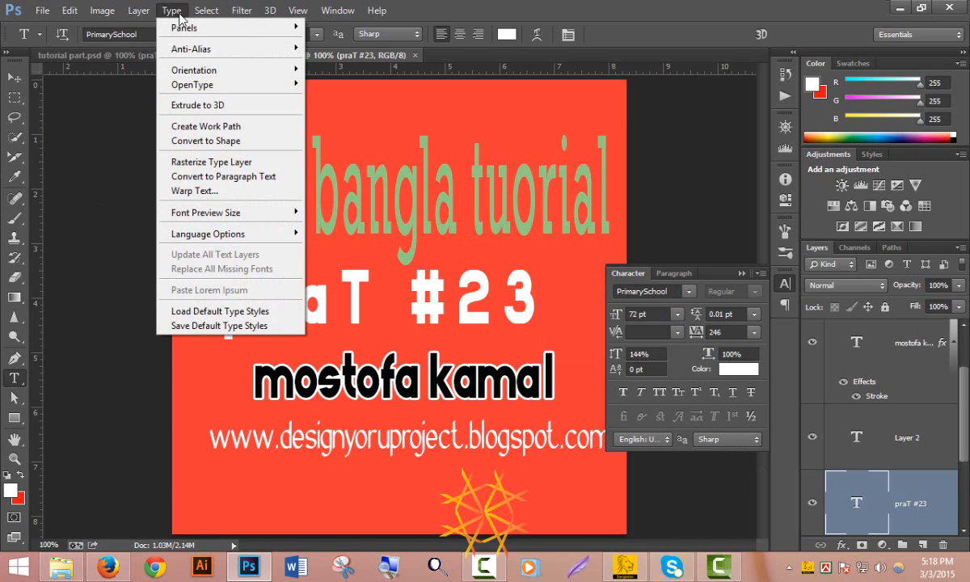
{"action": "left_click", "coordinate": [225, 131]}
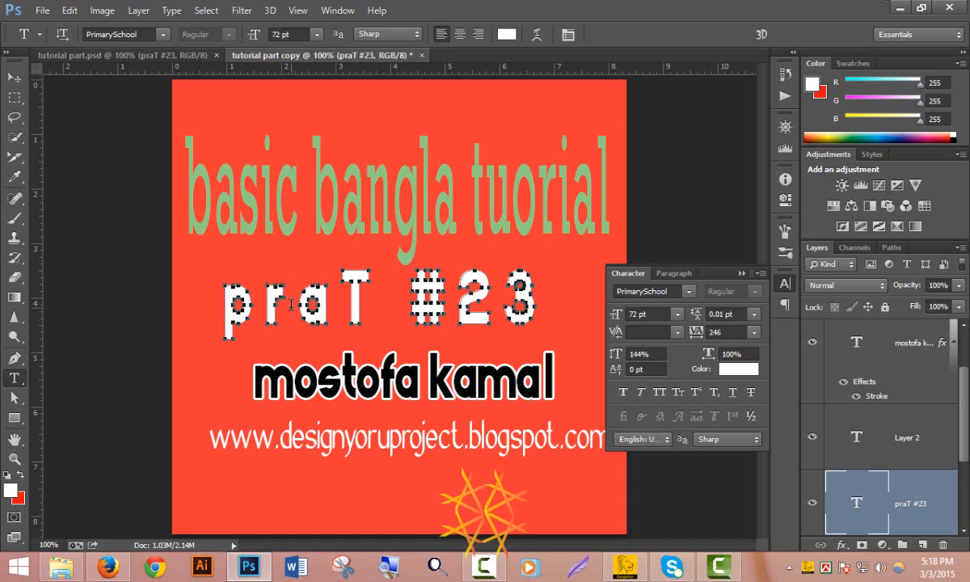
{"action": "left_click", "coordinate": [14, 77]}
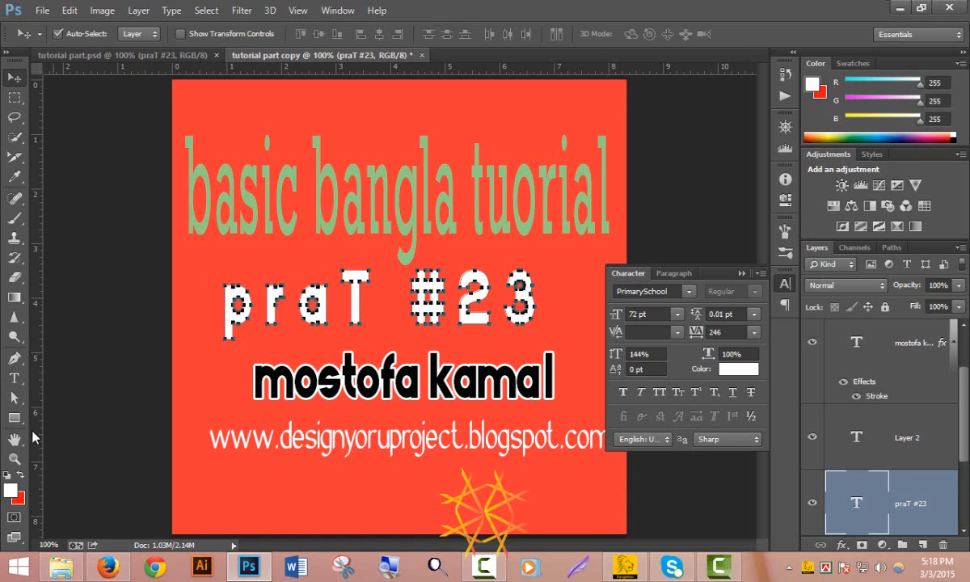
{"action": "left_click", "coordinate": [14, 397]}
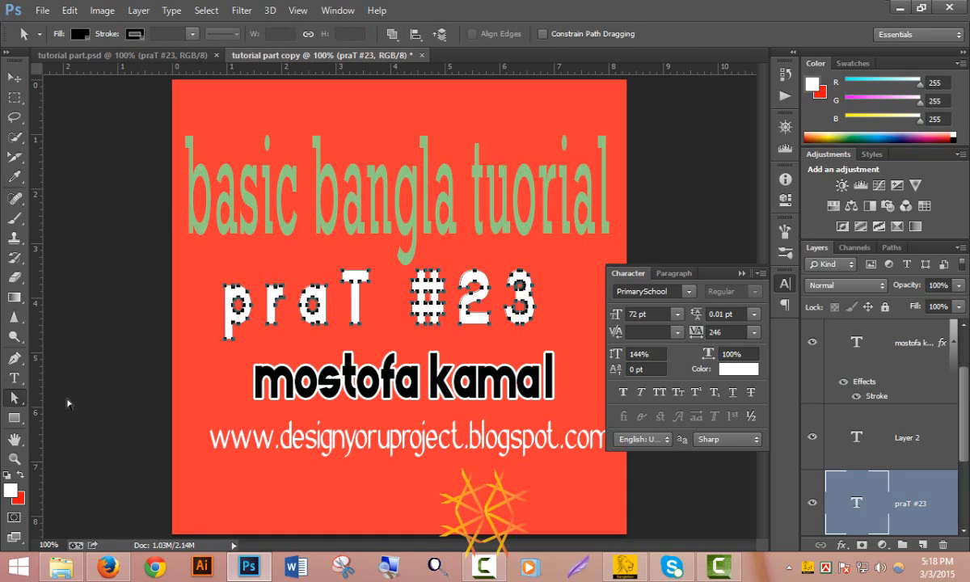
{"action": "left_click", "coordinate": [259, 300]}
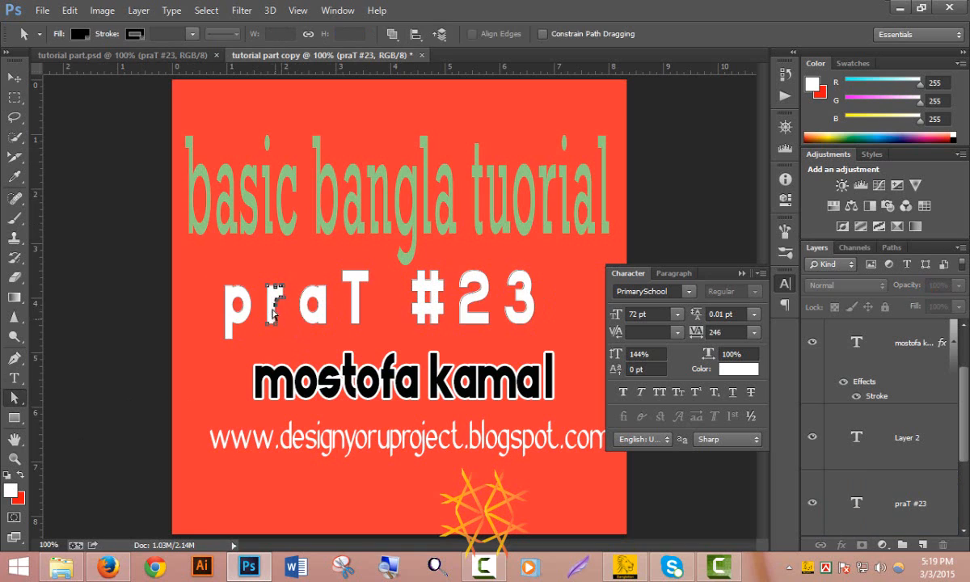
{"action": "left_click", "coordinate": [308, 330]}
{"action": "left_click_drag", "start_coordinate": [204, 275], "coordinate": [553, 311]}
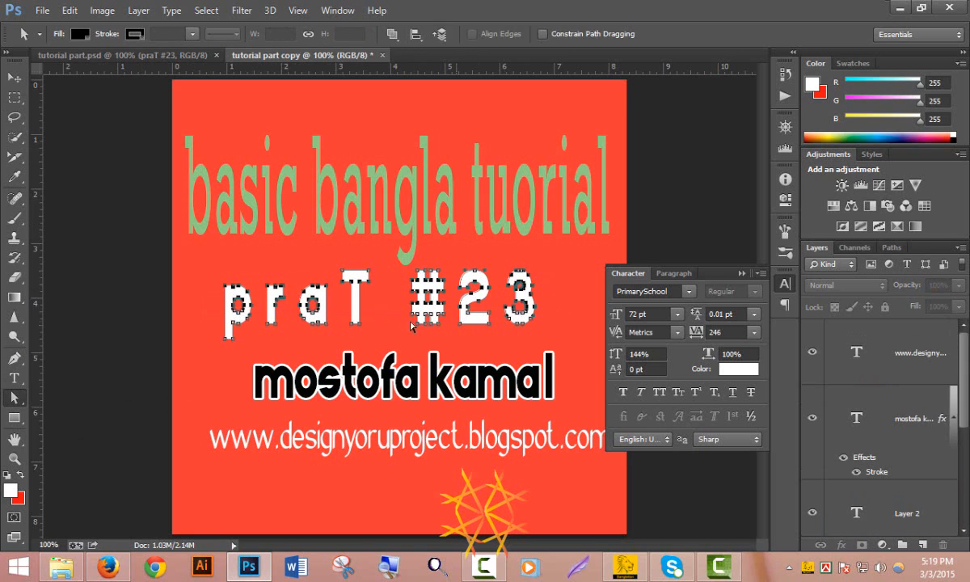
Try distorting the "praT #23" work path by moving its upper anchor points away from the letters
{"action": "left_click", "coordinate": [240, 298], "text": "ctrl"}
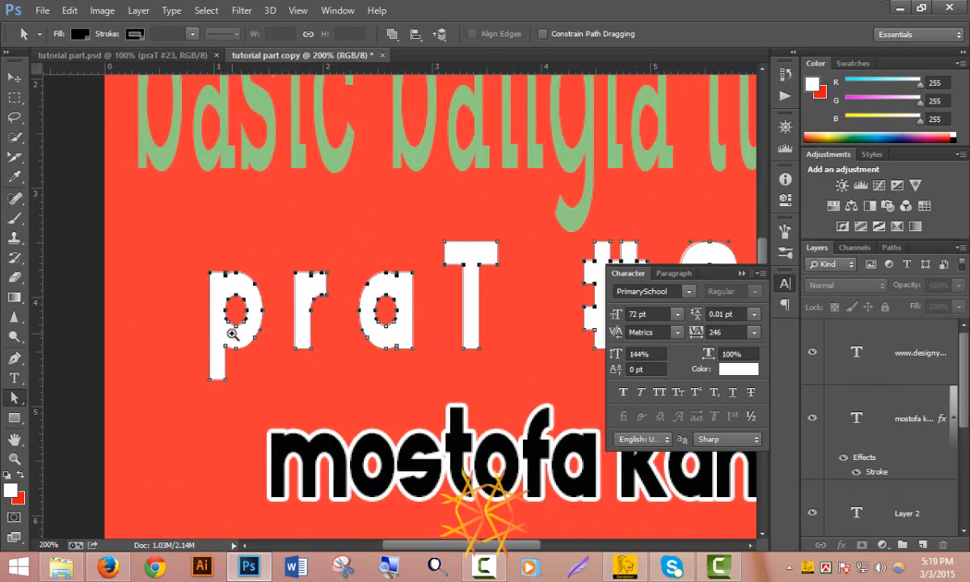
{"action": "left_click", "coordinate": [232, 332], "text": "ctrl"}
{"action": "left_click", "coordinate": [229, 329], "text": "ctrl"}
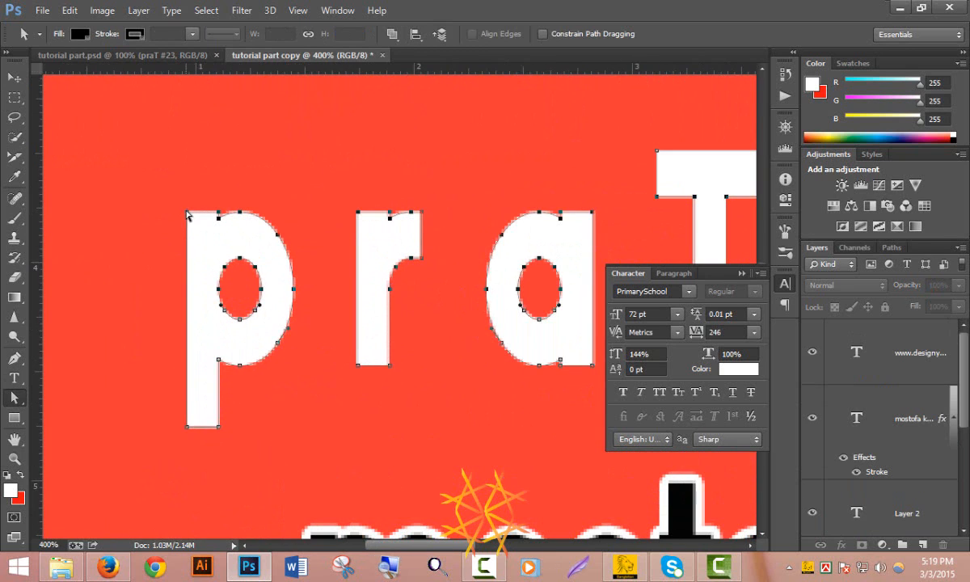
{"action": "left_click_drag", "start_coordinate": [187, 213], "coordinate": [125, 233]}
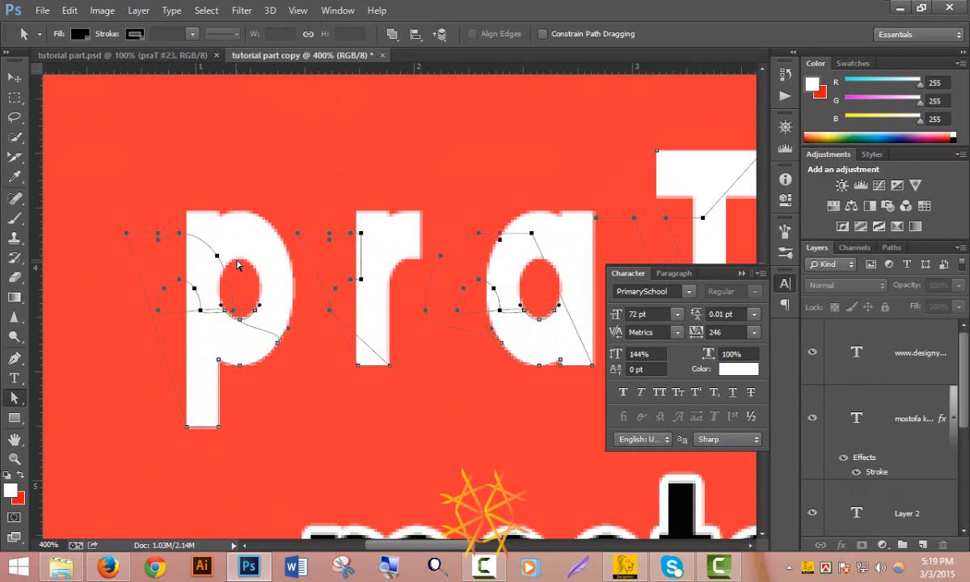
{"action": "left_click_drag", "start_coordinate": [218, 260], "coordinate": [194, 219]}
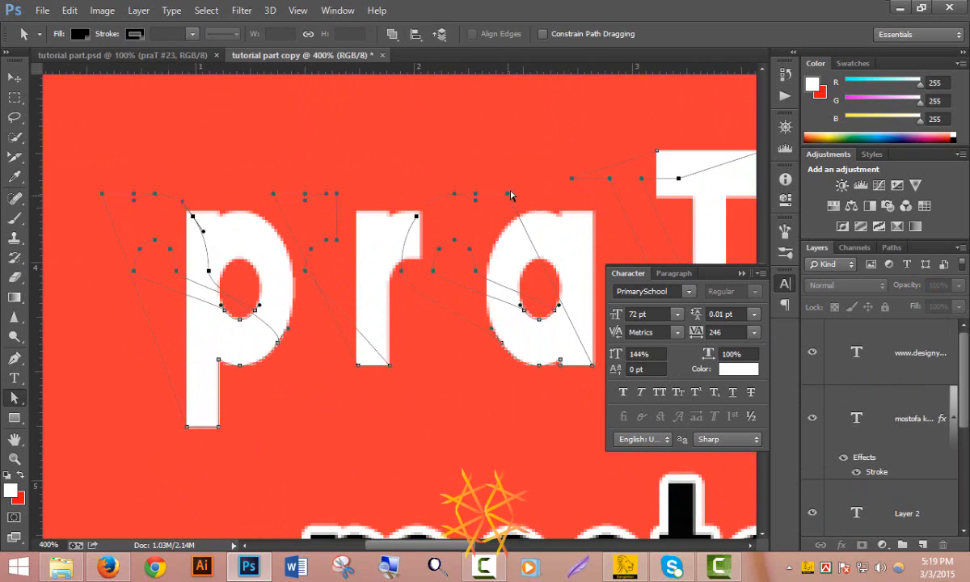
{"action": "left_click_drag", "start_coordinate": [508, 194], "coordinate": [535, 173]}
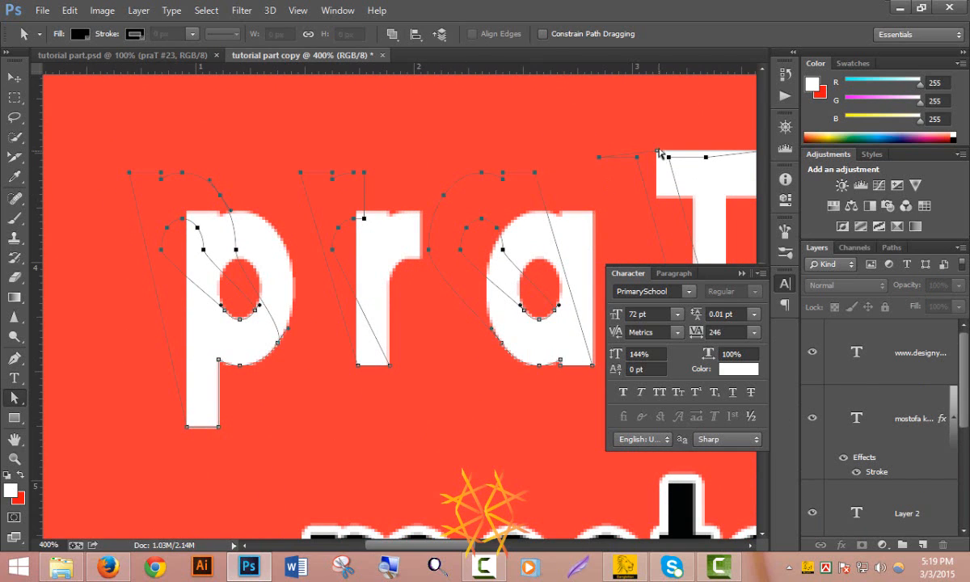
{"action": "left_click_drag", "start_coordinate": [657, 151], "coordinate": [664, 133]}
{"action": "scroll", "coordinate": [526, 288], "scroll_direction": "down", "scroll_amount": 3}
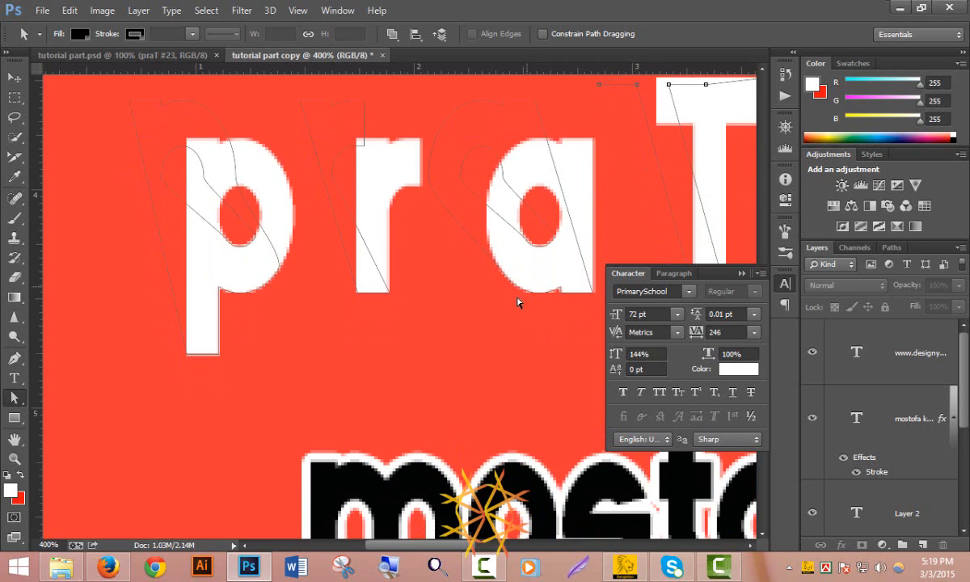
Deselect the distorted work path and reselect its anchor points across the whole "praT #23" line
{"action": "left_click", "coordinate": [377, 349]}
{"action": "left_click", "coordinate": [378, 345], "text": "alt"}
{"action": "left_click", "coordinate": [379, 345], "text": "alt"}
{"action": "left_click", "coordinate": [378, 345], "text": "alt"}
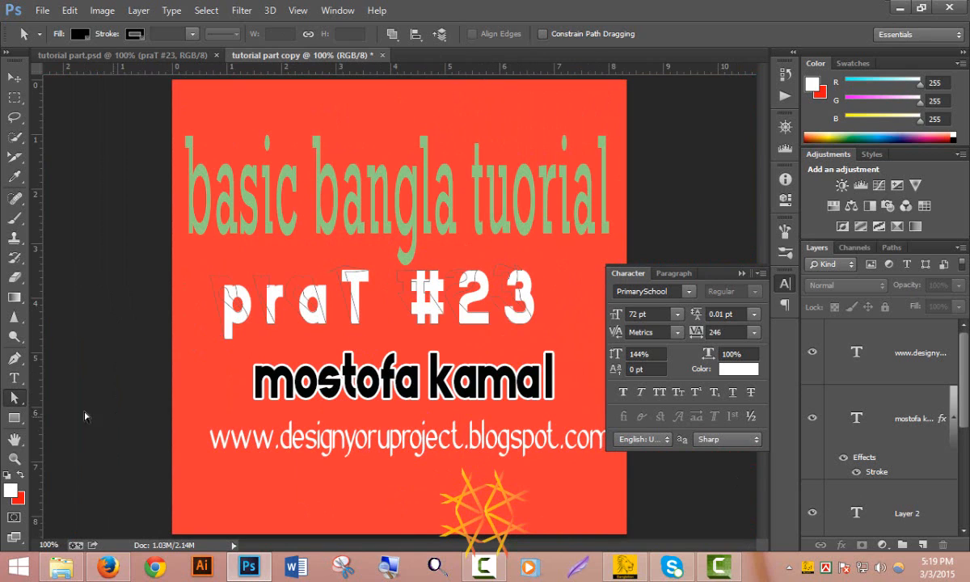
{"action": "left_click", "coordinate": [218, 280]}
{"action": "left_click_drag", "start_coordinate": [173, 262], "coordinate": [594, 298]}
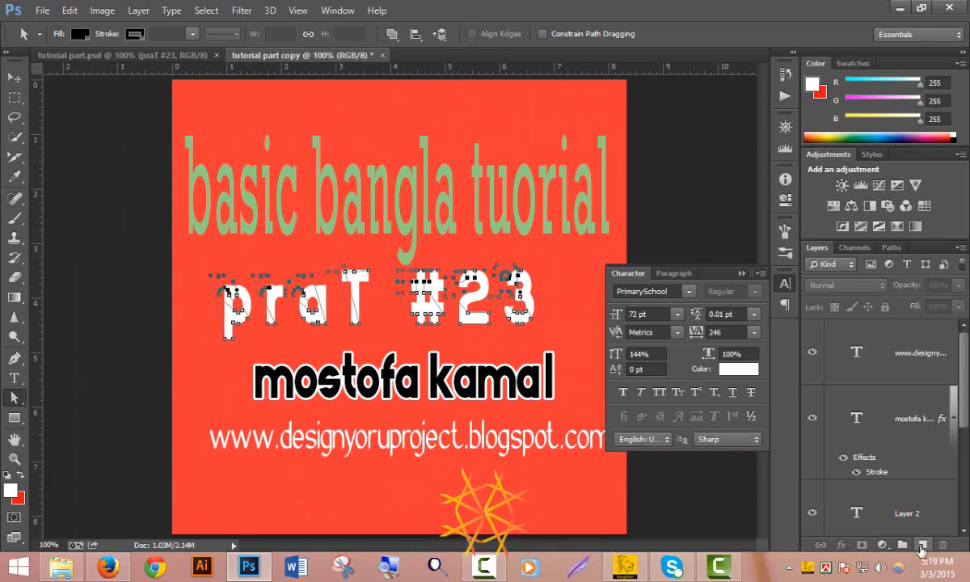
Add a new empty layer above the text layers and set the foreground color to near-black 030101
{"action": "left_click", "coordinate": [922, 545]}
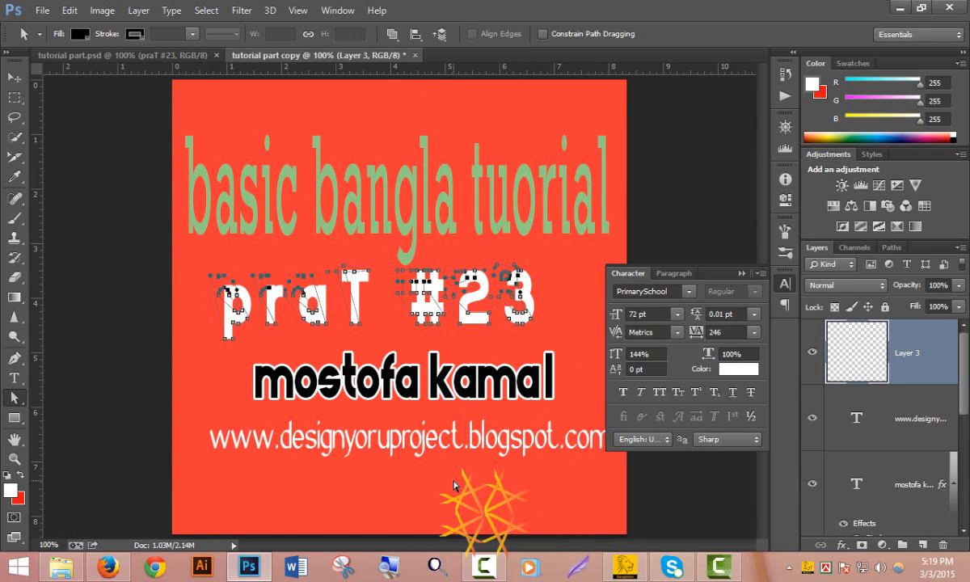
{"action": "left_click", "coordinate": [9, 490]}
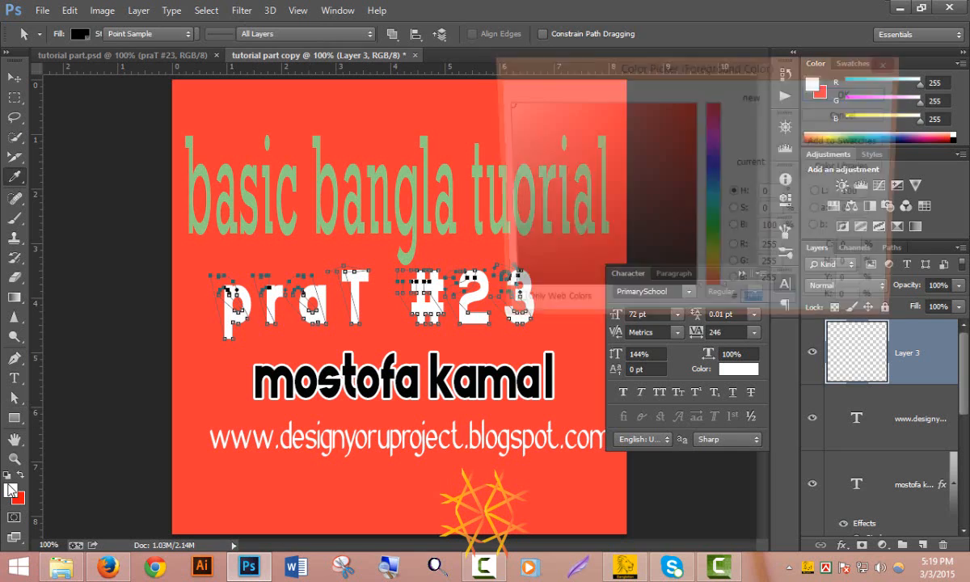
{"action": "left_click", "coordinate": [663, 293]}
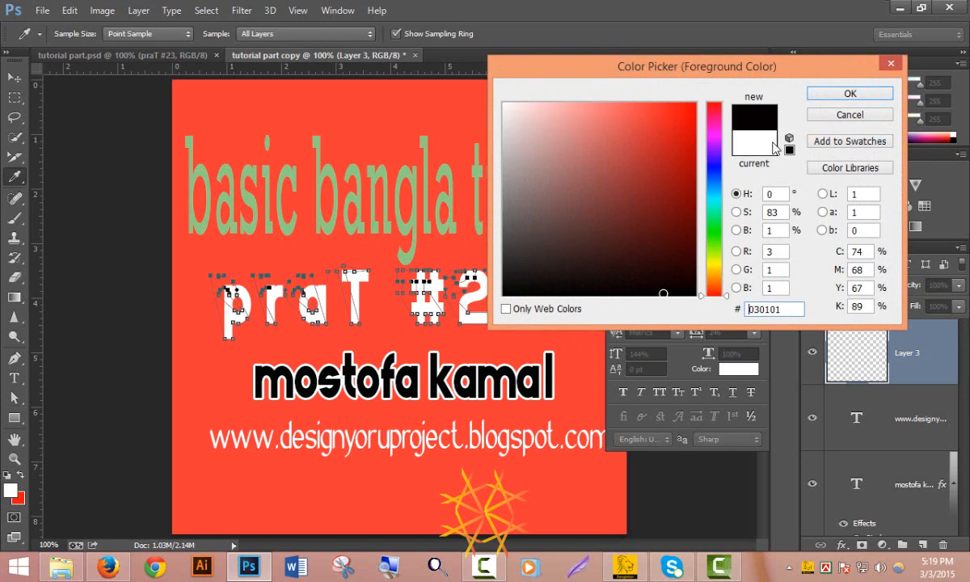
{"action": "left_click", "coordinate": [867, 95]}
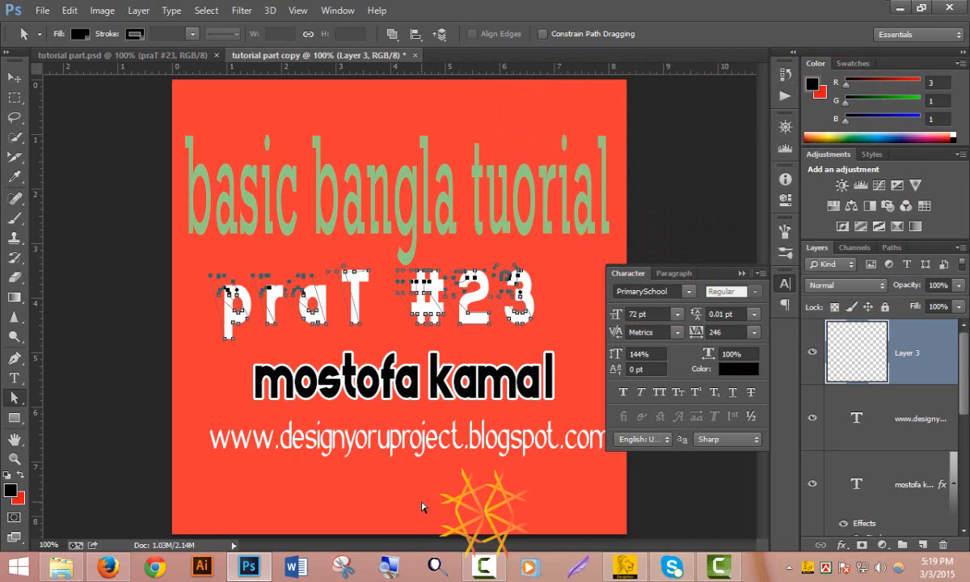
{"action": "key", "text": "alt+BackSpace"}
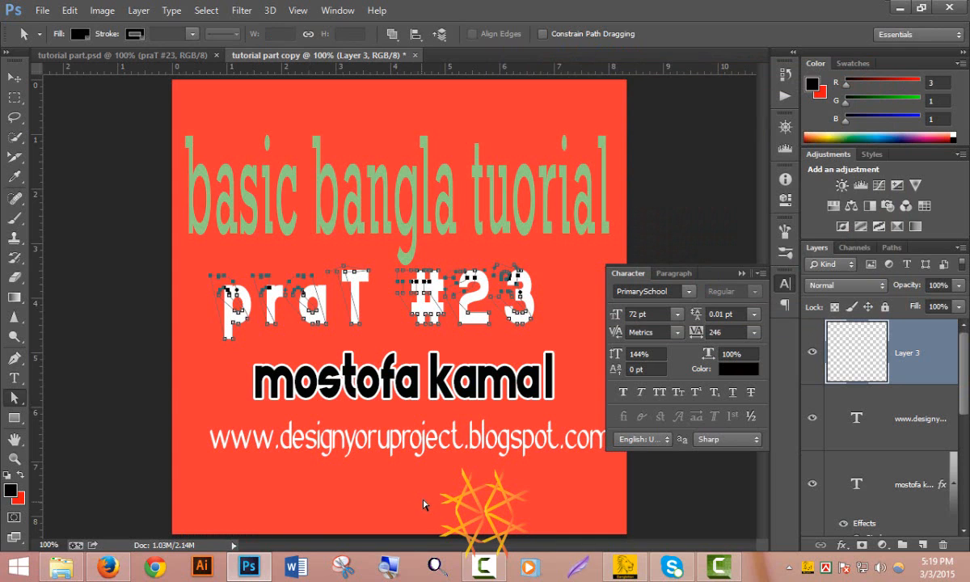
Try stroking the distorted path on the new layer, and undo the stroke
{"action": "right_click", "coordinate": [404, 275]}
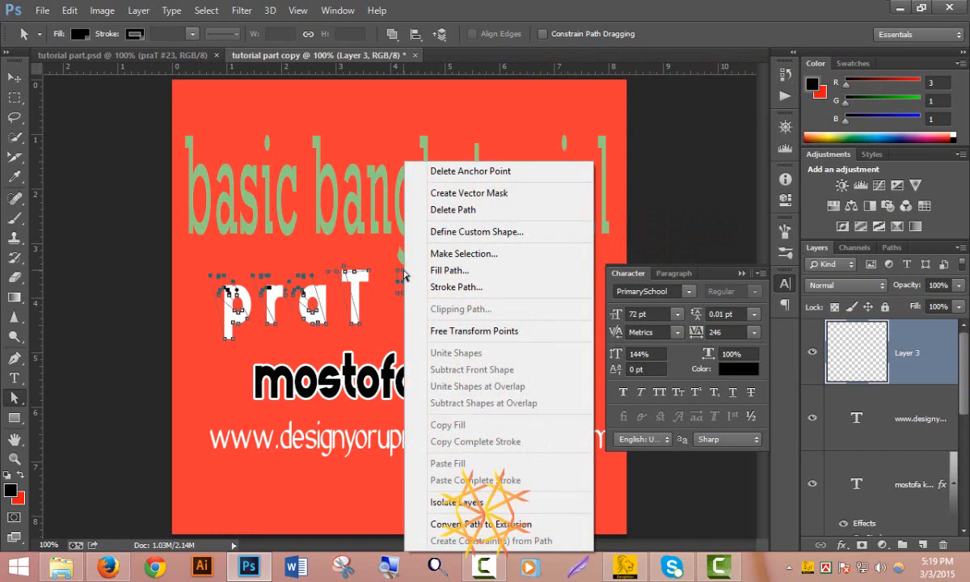
{"action": "left_click", "coordinate": [484, 287]}
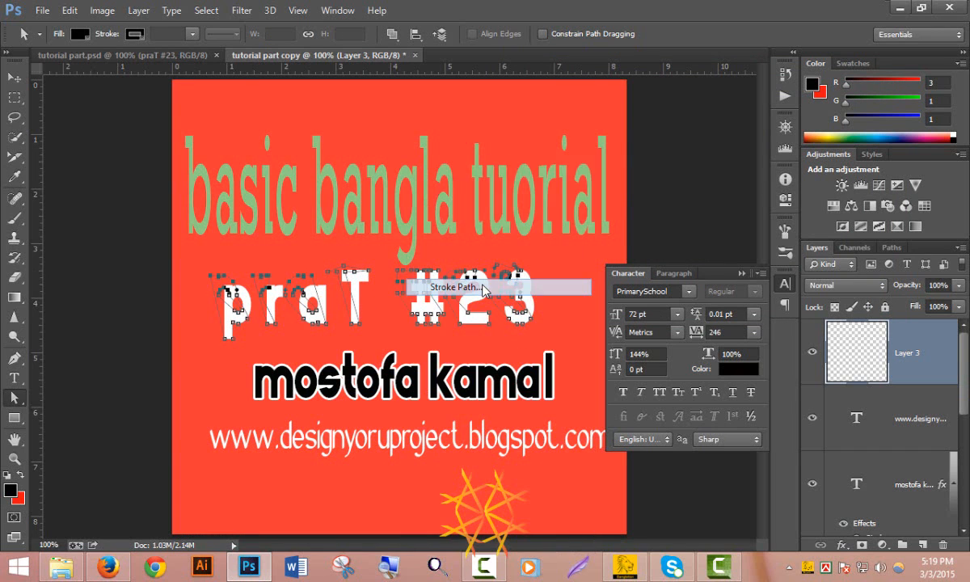
{"action": "left_click", "coordinate": [716, 191]}
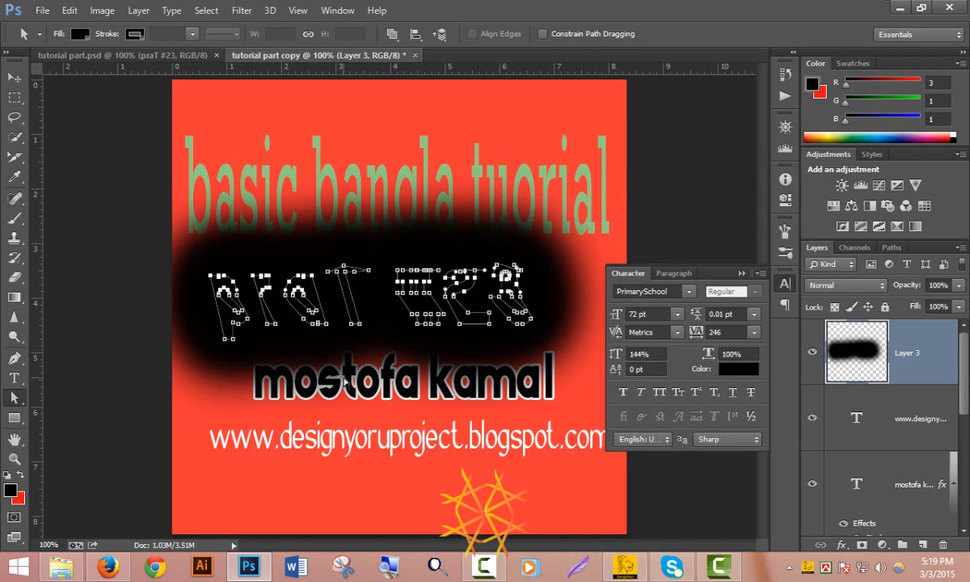
{"action": "key", "text": "ctrl+z"}
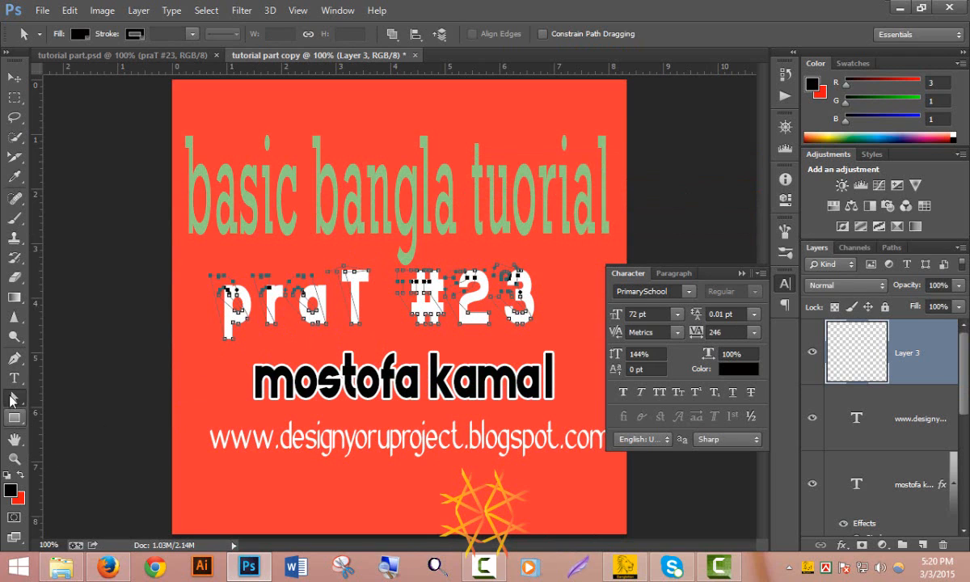
Make an anti-aliased selection with a 0.5-pixel feather from the path, fill it with the foreground color, and deselect
{"action": "left_click", "coordinate": [12, 361]}
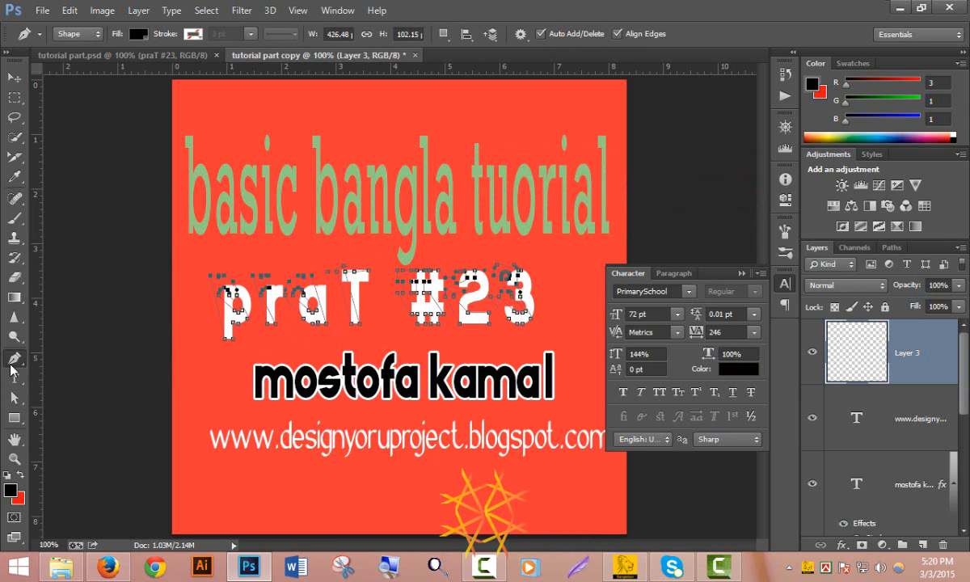
{"action": "right_click", "coordinate": [305, 280]}
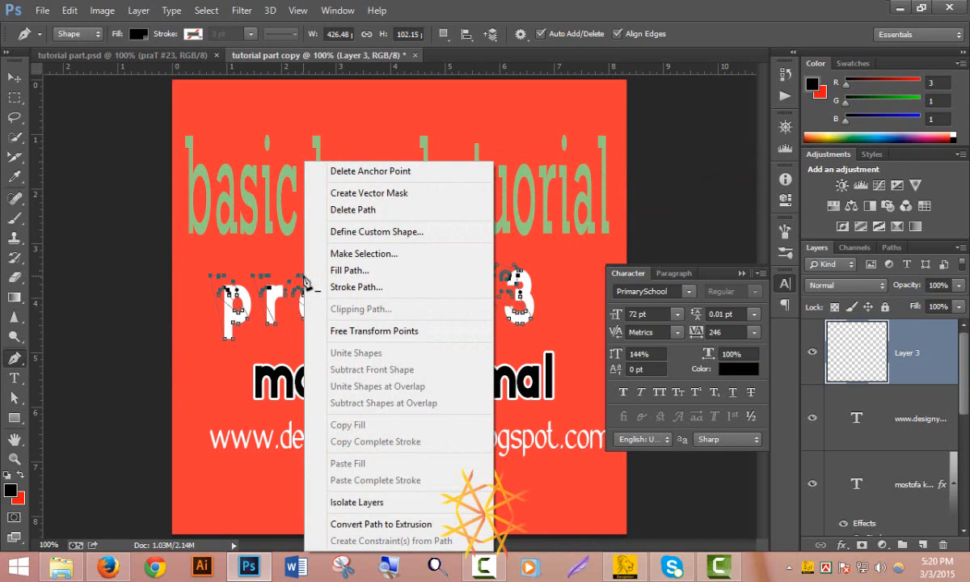
{"action": "left_click", "coordinate": [394, 253]}
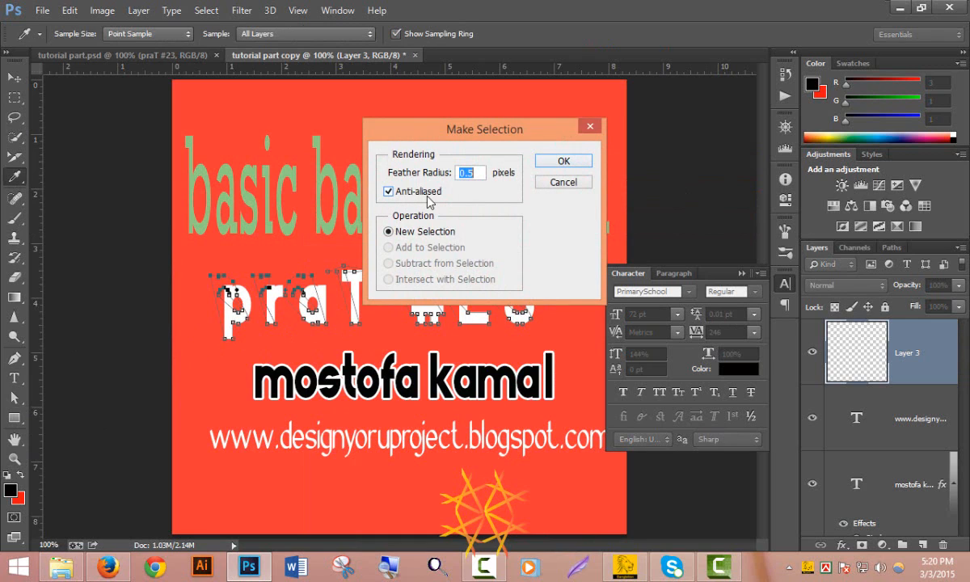
{"action": "left_click", "coordinate": [577, 164]}
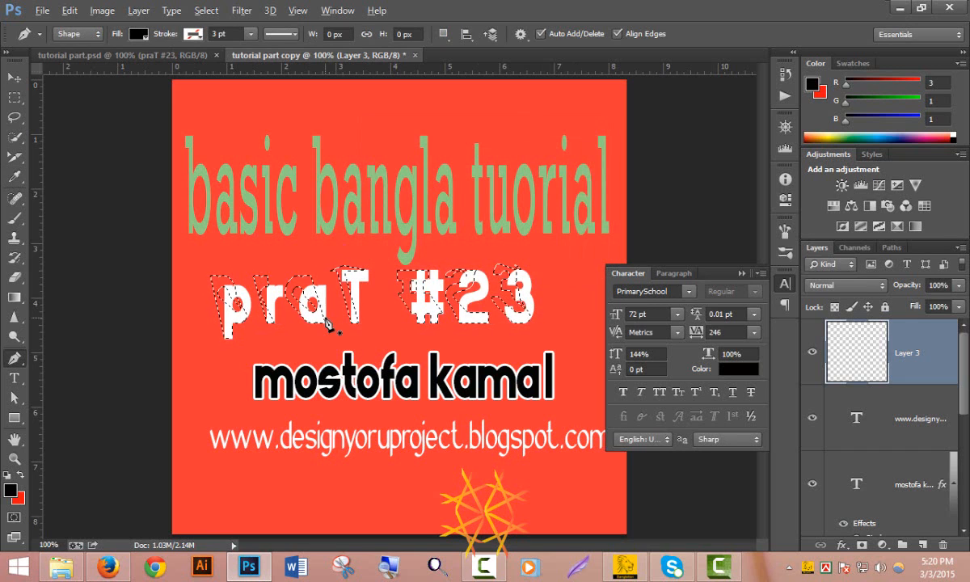
{"action": "key", "text": "alt+BackSpace"}
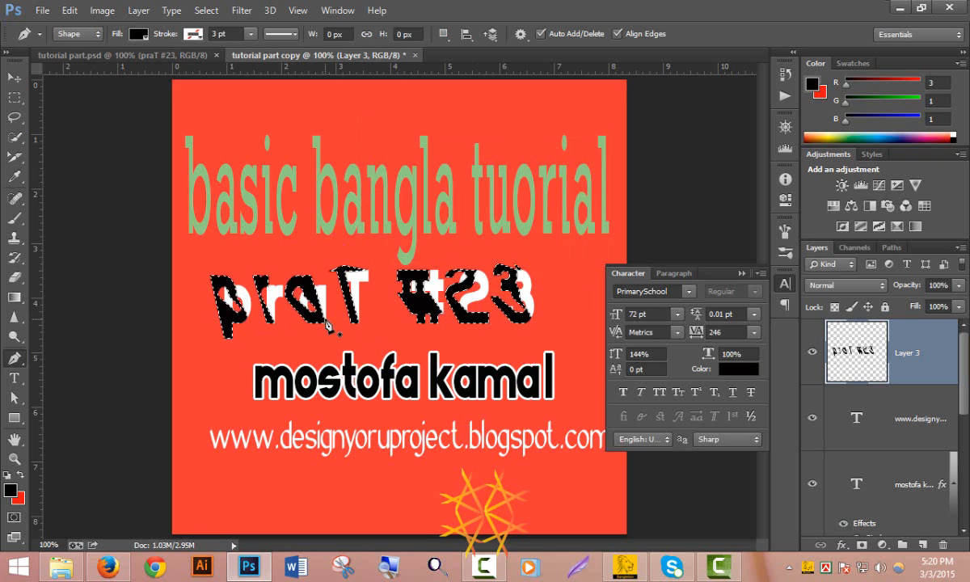
{"action": "key", "text": "ctrl+d"}
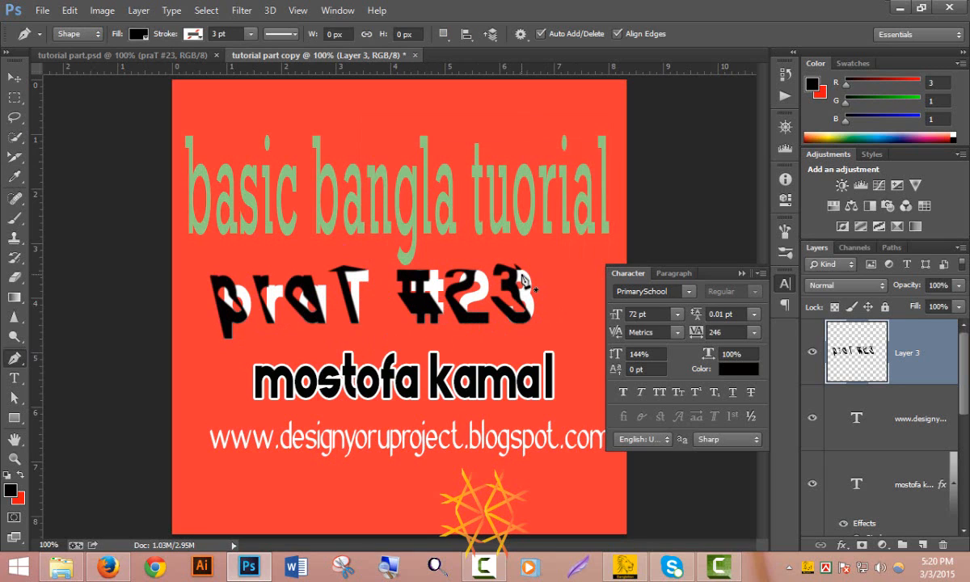
Undo the fill, selection, new layer, path distortion and work path, back to the plain "praT #23" text layer
{"action": "key", "text": "ctrl+alt+z"}
{"action": "key", "text": "ctrl+alt+z"}
{"action": "key", "text": "ctrl+alt+z"}
{"action": "key", "text": "ctrl+alt+z"}
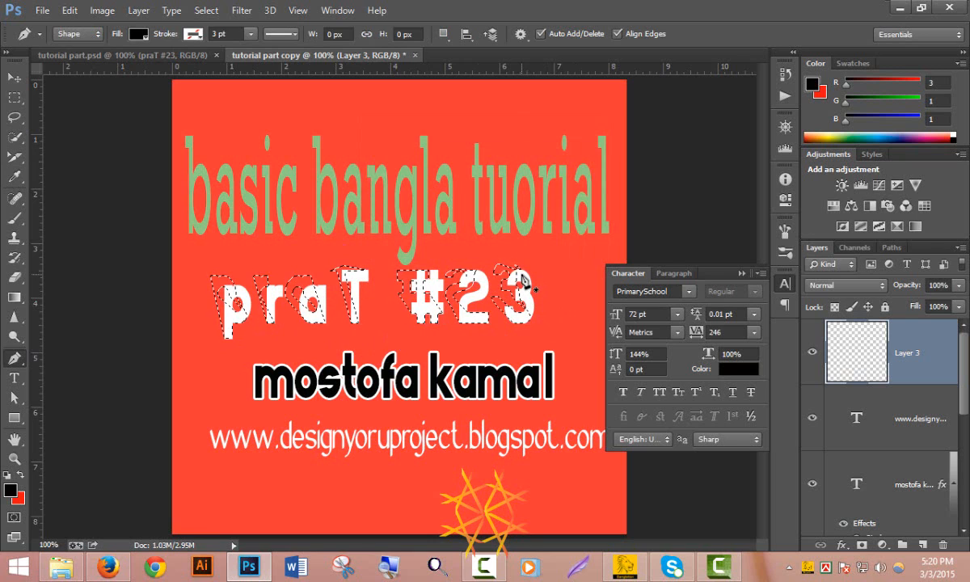
{"action": "key", "text": "ctrl+alt+z"}
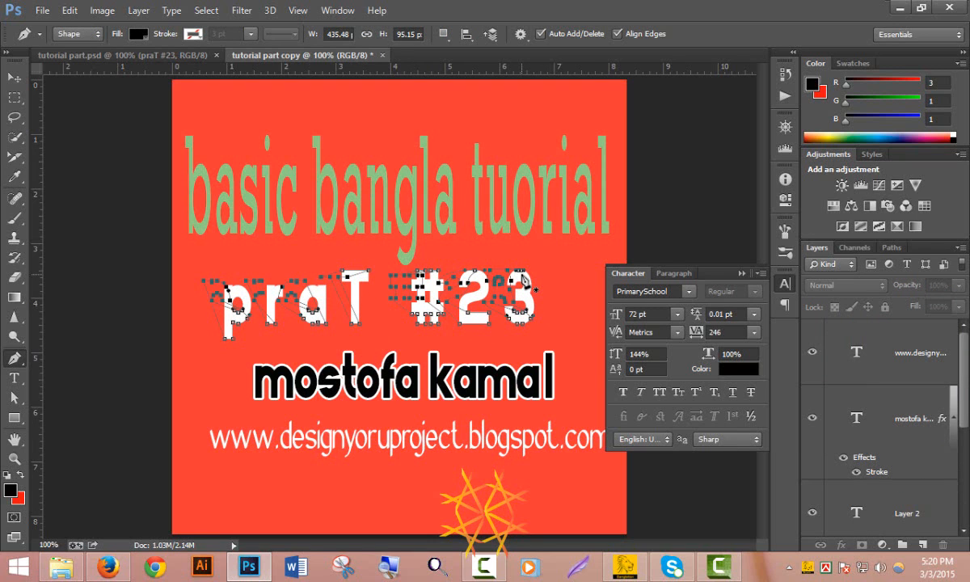
{"action": "key", "text": "ctrl+alt+z"}
{"action": "key", "text": "ctrl+alt+z"}
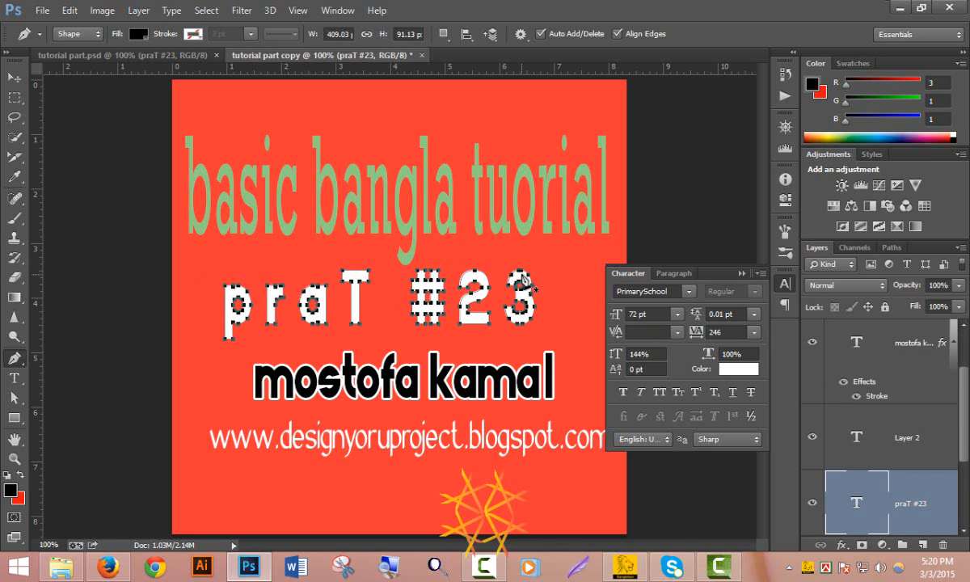
{"action": "key", "text": "ctrl+alt+z"}
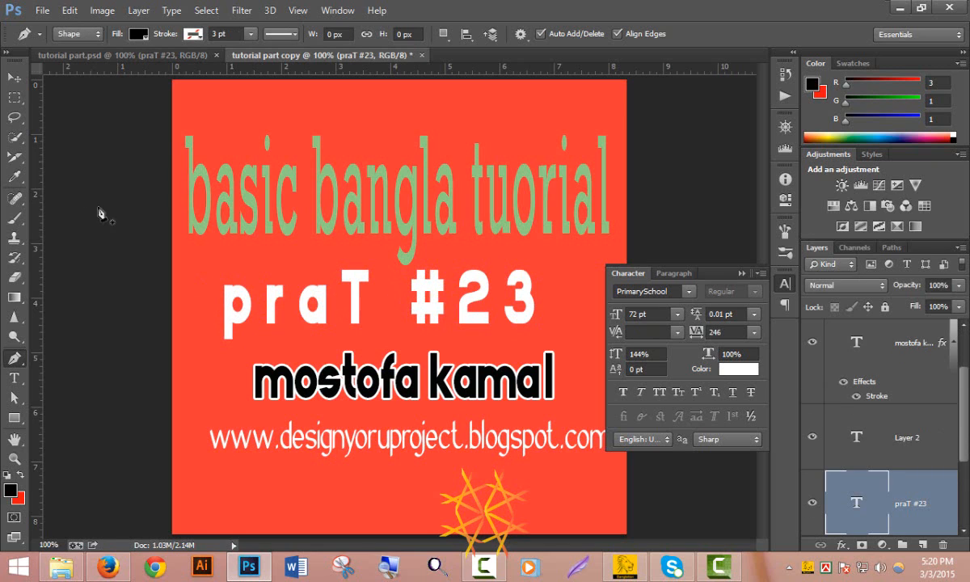
Convert the "praT #23" text layer to a shape and show its anchor points for direct selection
{"action": "left_click", "coordinate": [171, 11]}
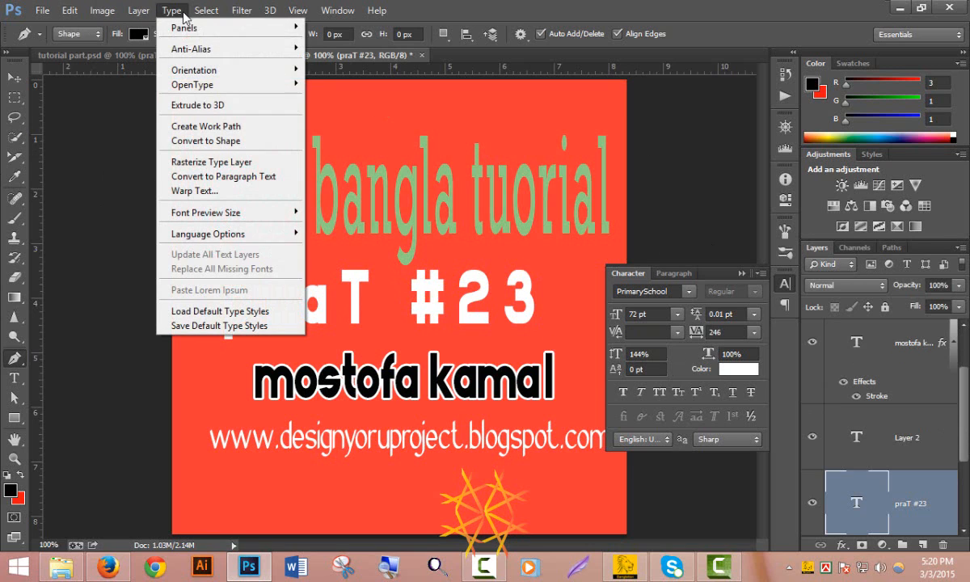
{"action": "left_click", "coordinate": [277, 143]}
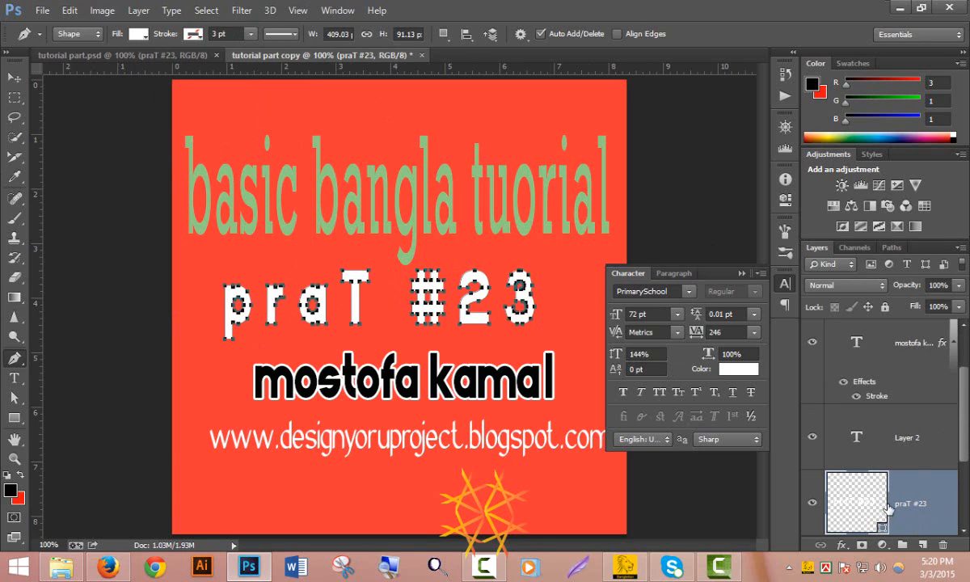
{"action": "left_click", "coordinate": [11, 79]}
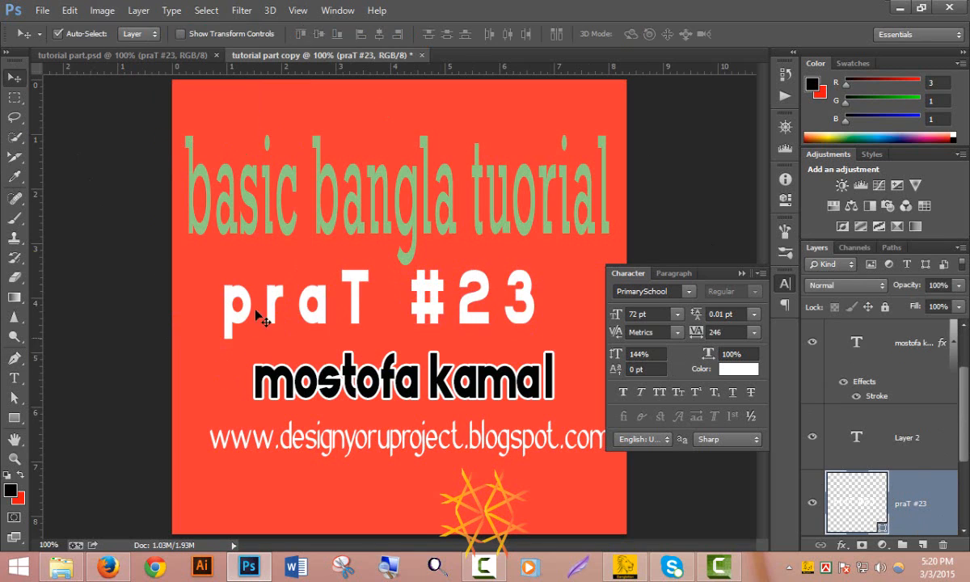
{"action": "left_click", "coordinate": [10, 398]}
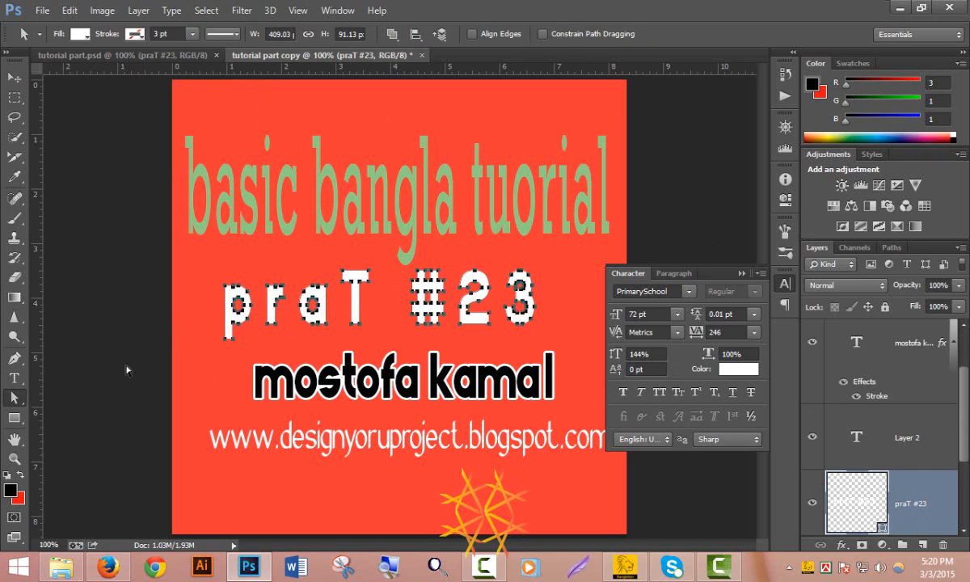
Move the "praT #23" shape up beneath the green heading and distort its letter T by moving individual anchor points
{"action": "left_click_drag", "start_coordinate": [256, 302], "coordinate": [320, 313]}
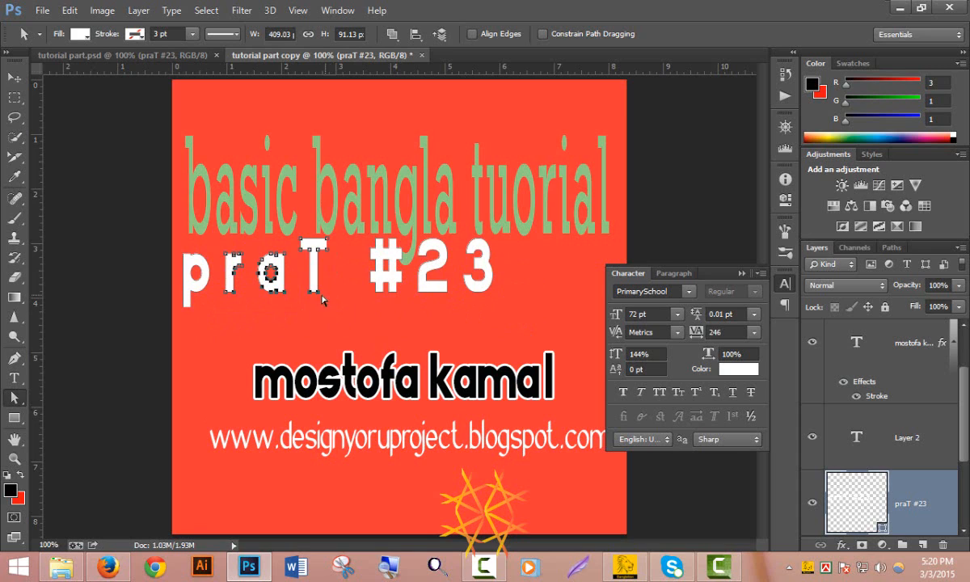
{"action": "left_click_drag", "start_coordinate": [310, 242], "coordinate": [340, 273]}
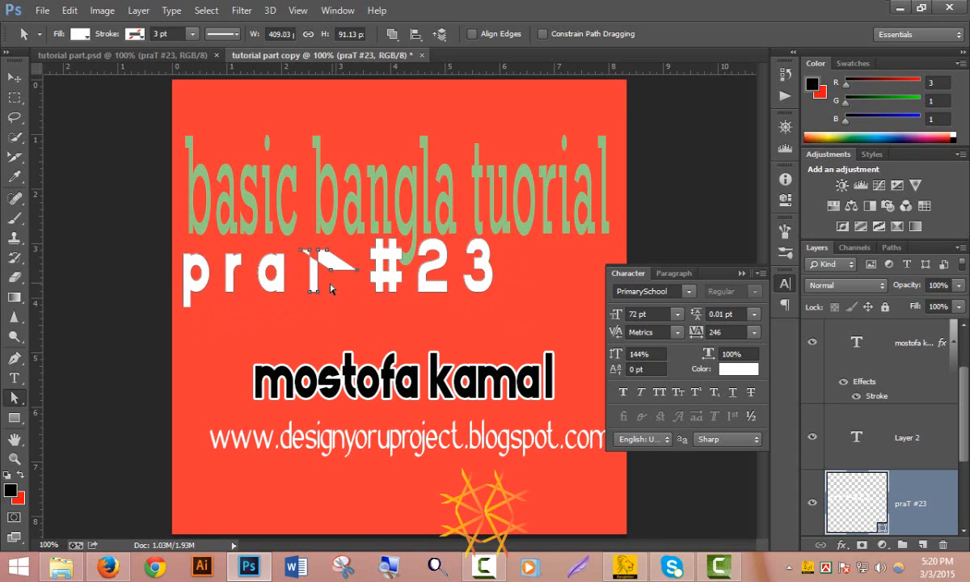
{"action": "left_click_drag", "start_coordinate": [282, 300], "coordinate": [278, 304]}
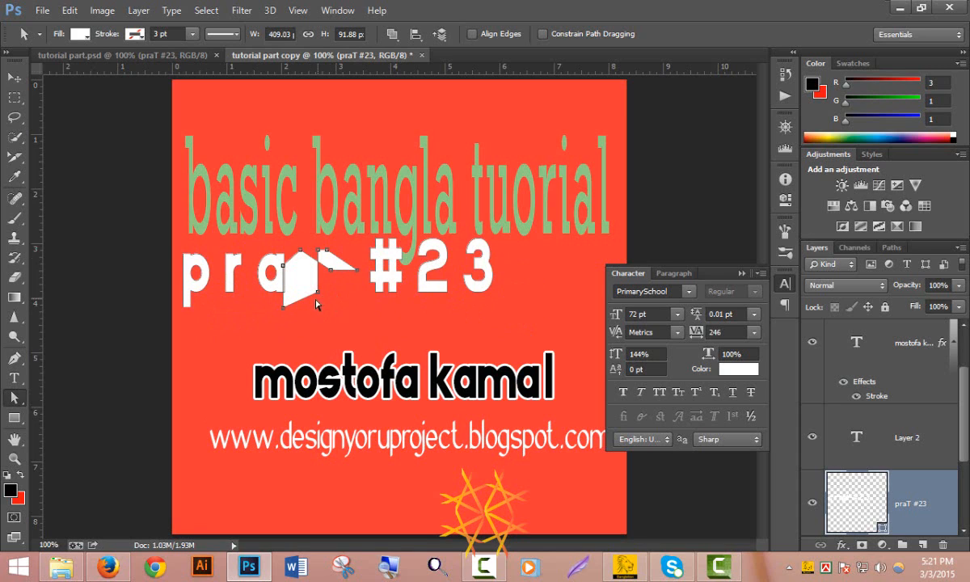
{"action": "left_click_drag", "start_coordinate": [337, 289], "coordinate": [338, 289]}
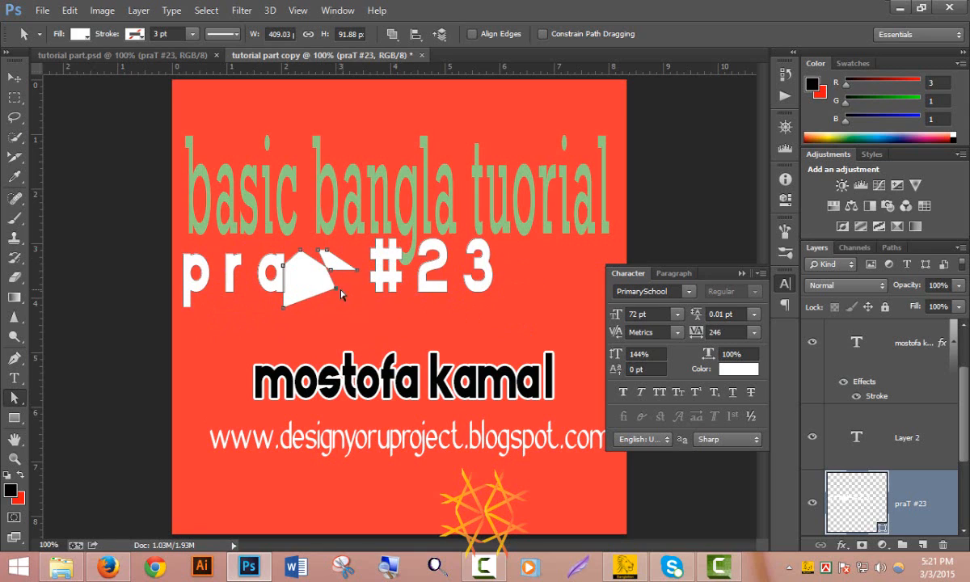
Distort the letter r of the "praT #23" shape by moving its individual anchor points
{"action": "left_click", "coordinate": [234, 262]}
{"action": "left_click_drag", "start_coordinate": [213, 300], "coordinate": [209, 303]}
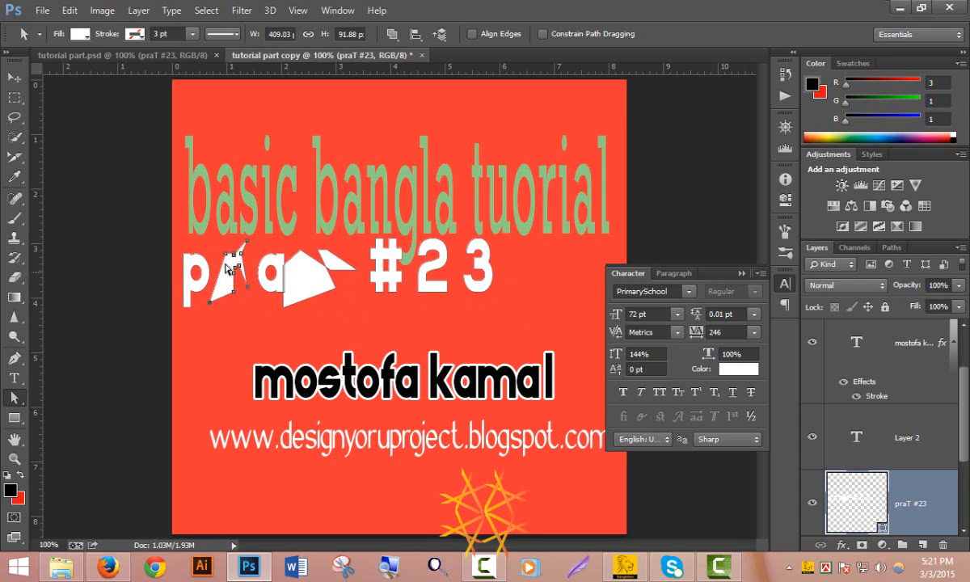
{"action": "left_click_drag", "start_coordinate": [227, 259], "coordinate": [212, 253]}
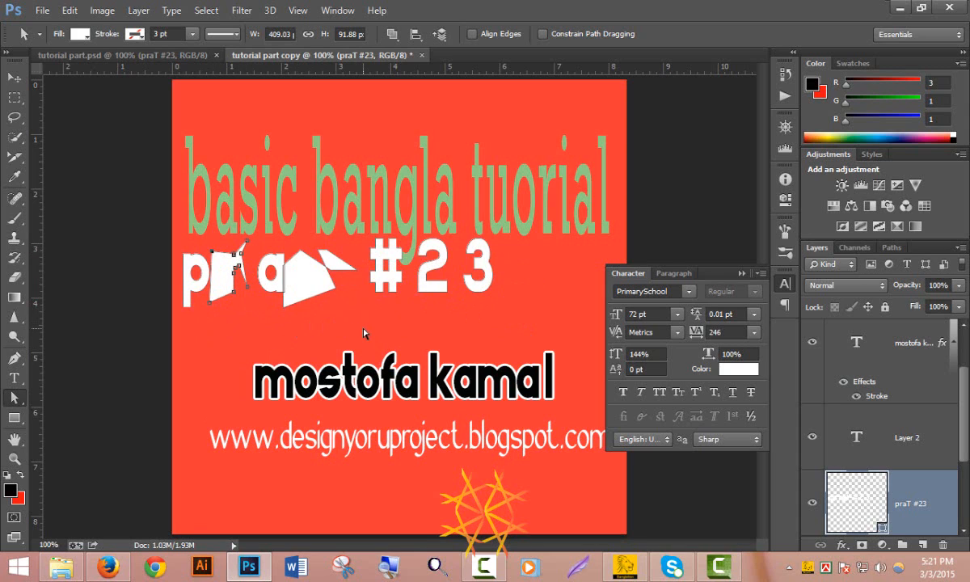
Undo the anchor-point distortions, the move and the shape conversion, back to the plain "praT #23" text layer
{"action": "key", "text": "ctrl+alt+z"}
{"action": "key", "text": "ctrl+alt+z"}
{"action": "key", "text": "ctrl+alt+z"}
{"action": "key", "text": "ctrl+alt+z"}
{"action": "key", "text": "ctrl+alt+z"}
{"action": "key", "text": "ctrl+alt+z"}
{"action": "key", "text": "ctrl+alt+z"}
{"action": "key", "text": "ctrl+alt+z"}
{"action": "key", "text": "ctrl+alt+z"}
{"action": "key", "text": "ctrl+alt+z"}
{"action": "key", "text": "ctrl+alt+z"}
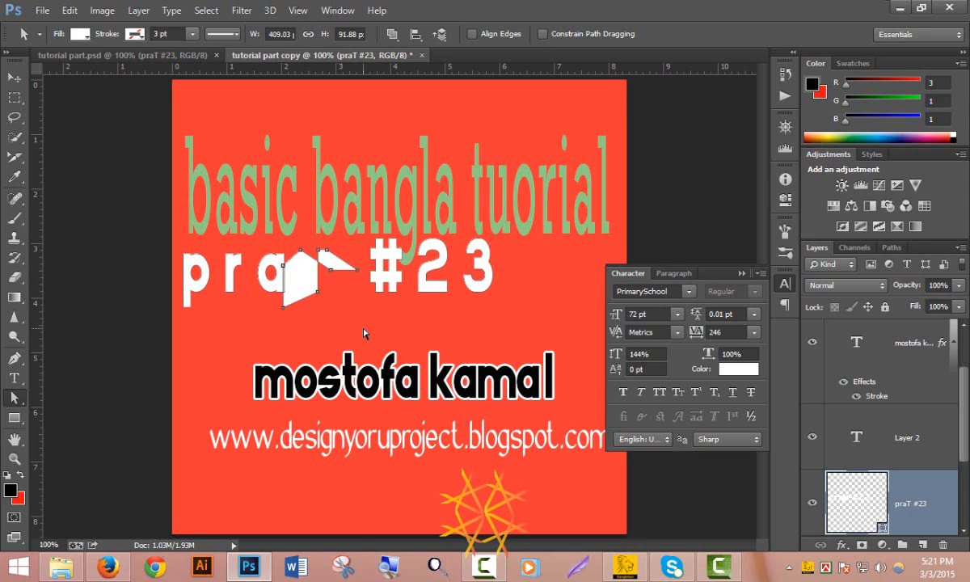
{"action": "key", "text": "ctrl+alt+z"}
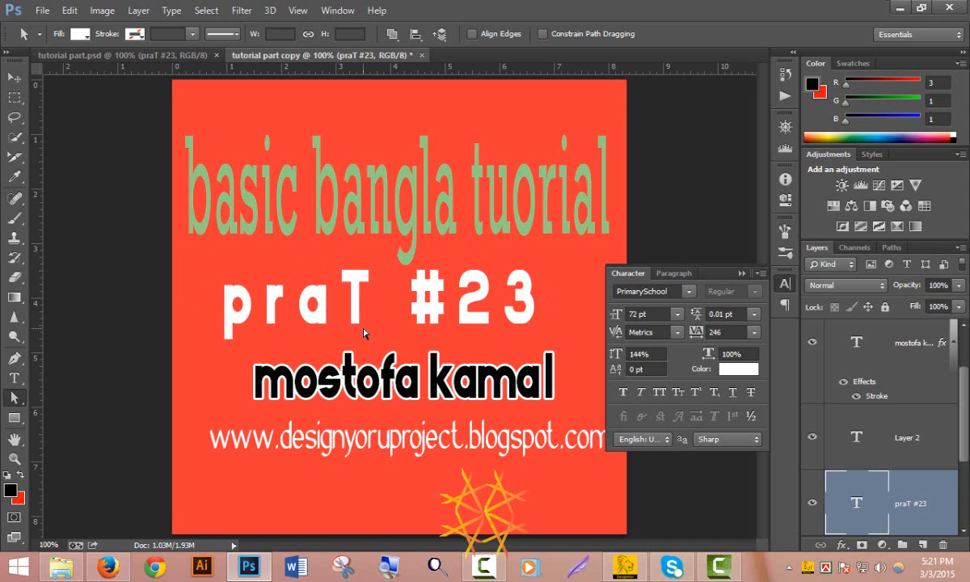
Start Warp Text on the "praT #23" layer and choose the Arc style with a bend of -26%
{"action": "left_click", "coordinate": [138, 11]}
{"action": "mouse_move", "coordinate": [171, 10]}
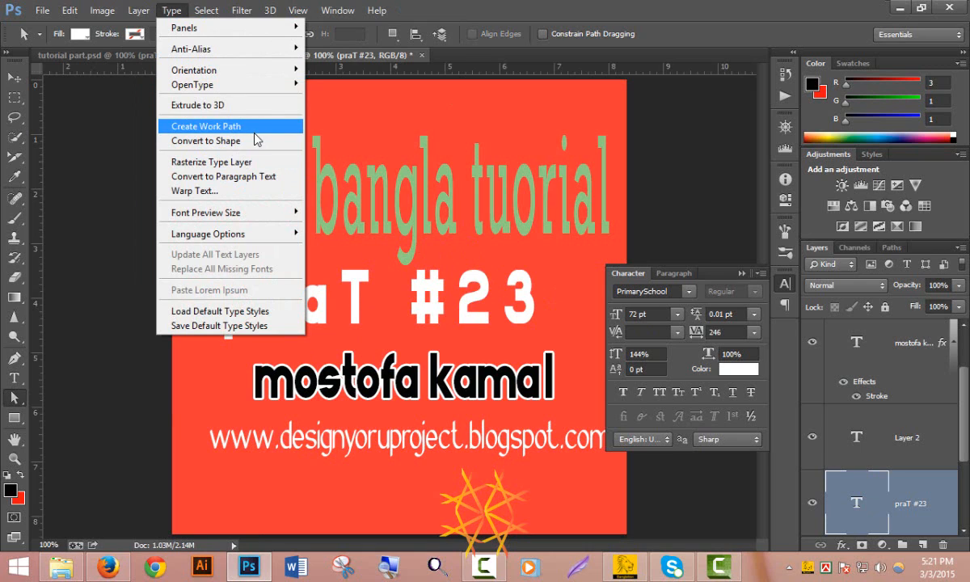
{"action": "left_click", "coordinate": [185, 191]}
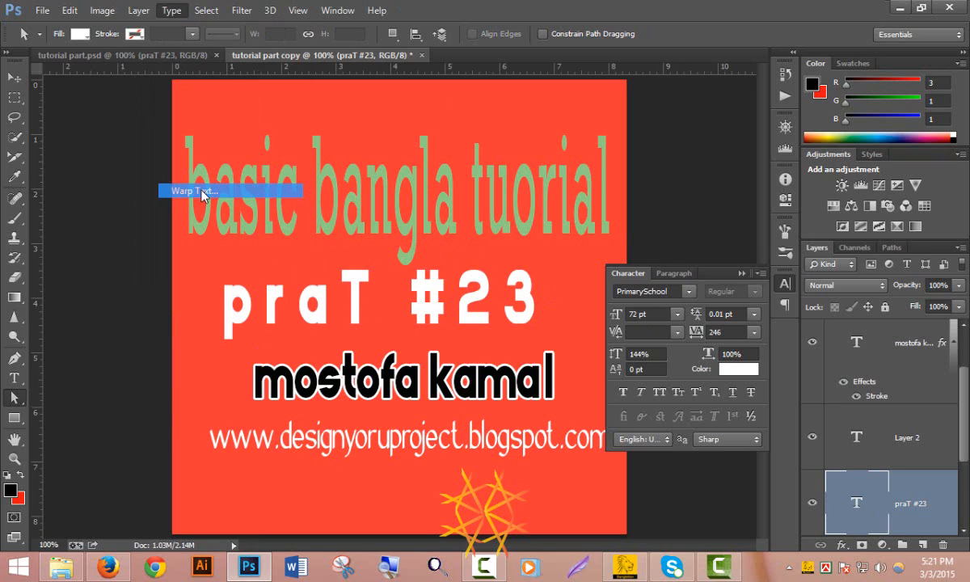
{"action": "left_click_drag", "start_coordinate": [667, 71], "coordinate": [395, 43]}
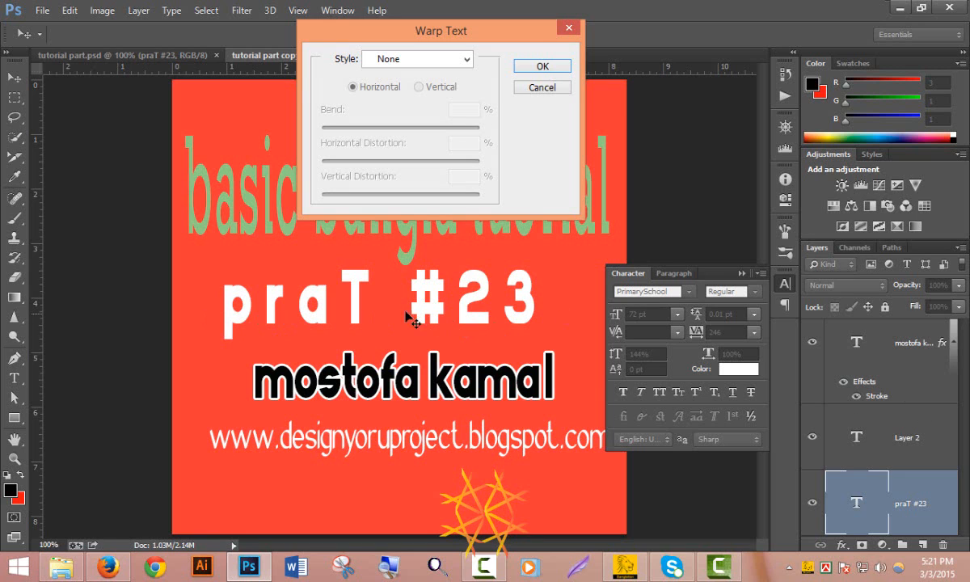
{"action": "left_click", "coordinate": [466, 57]}
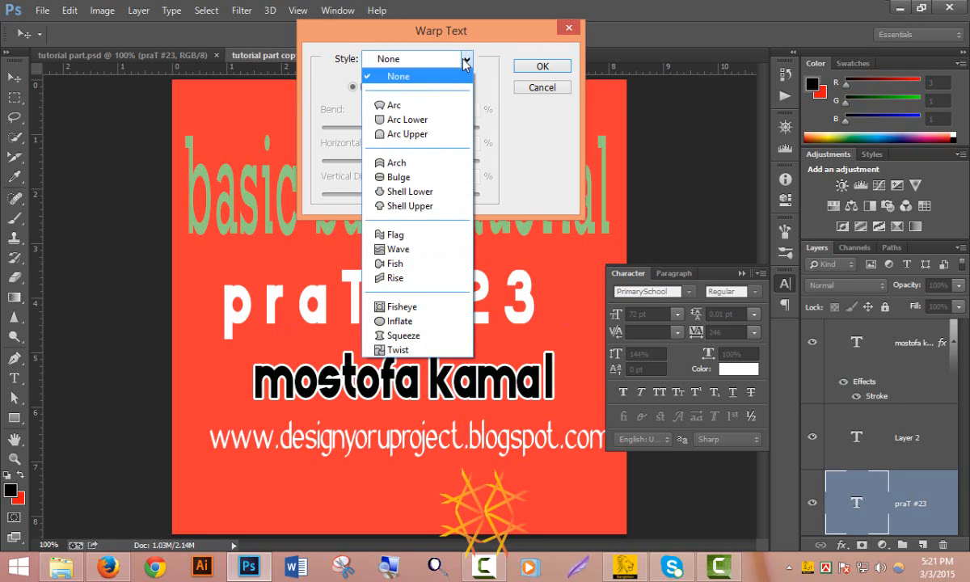
{"action": "left_click", "coordinate": [413, 99]}
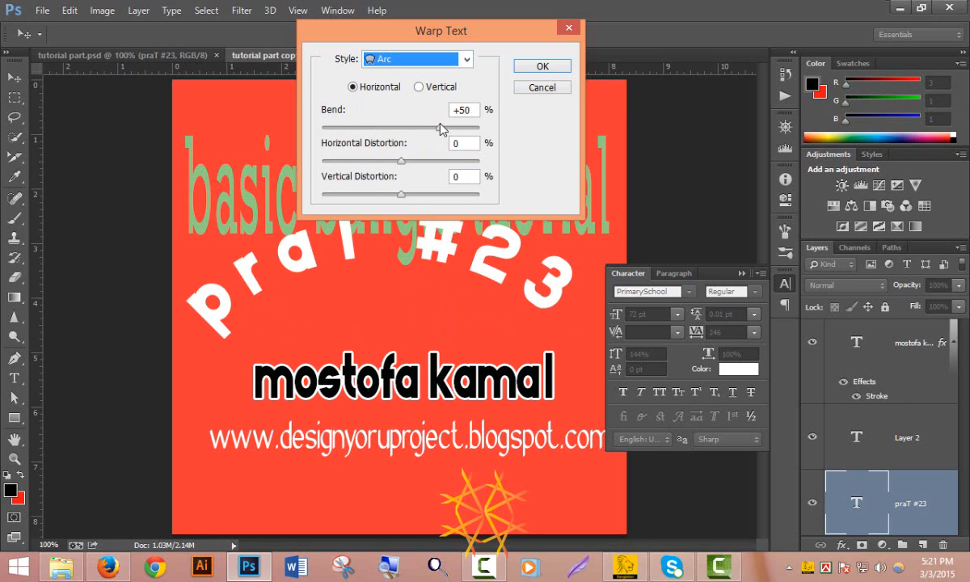
{"action": "left_click_drag", "start_coordinate": [439, 127], "coordinate": [383, 128]}
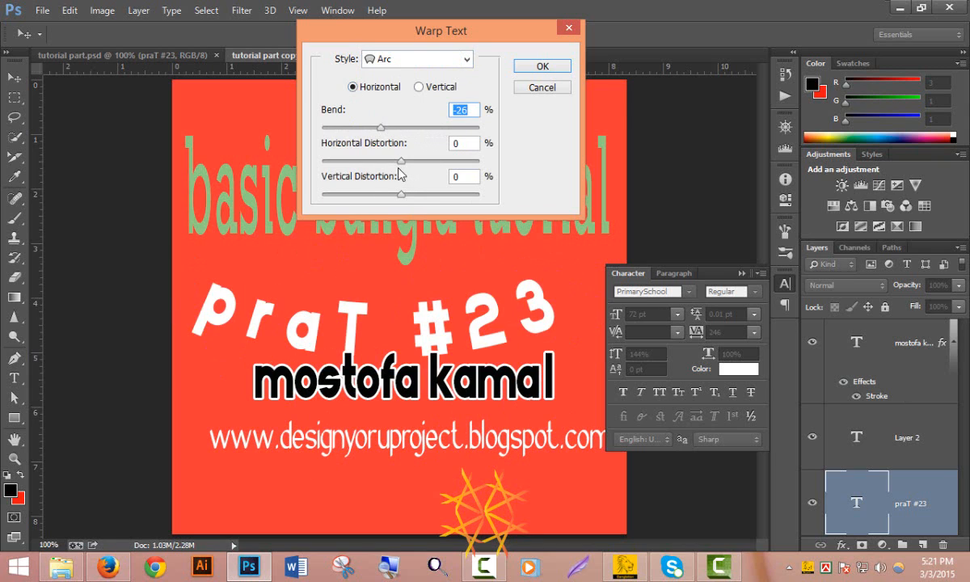
Set the Arc warp to -92% horizontal and +80% vertical distortion, and compare the vertical orientation with the horizontal one
{"action": "left_click_drag", "start_coordinate": [400, 162], "coordinate": [330, 171]}
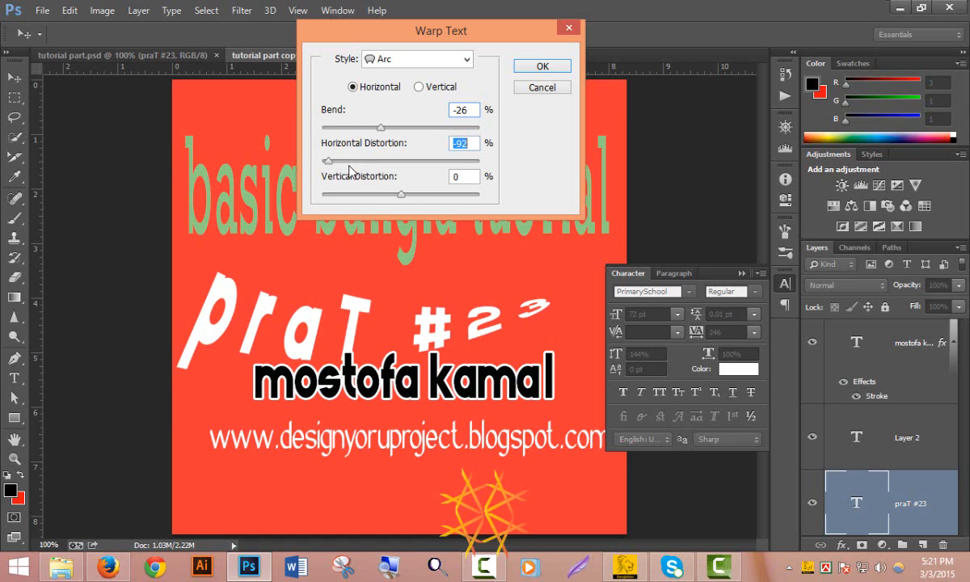
{"action": "left_click_drag", "start_coordinate": [402, 194], "coordinate": [464, 196]}
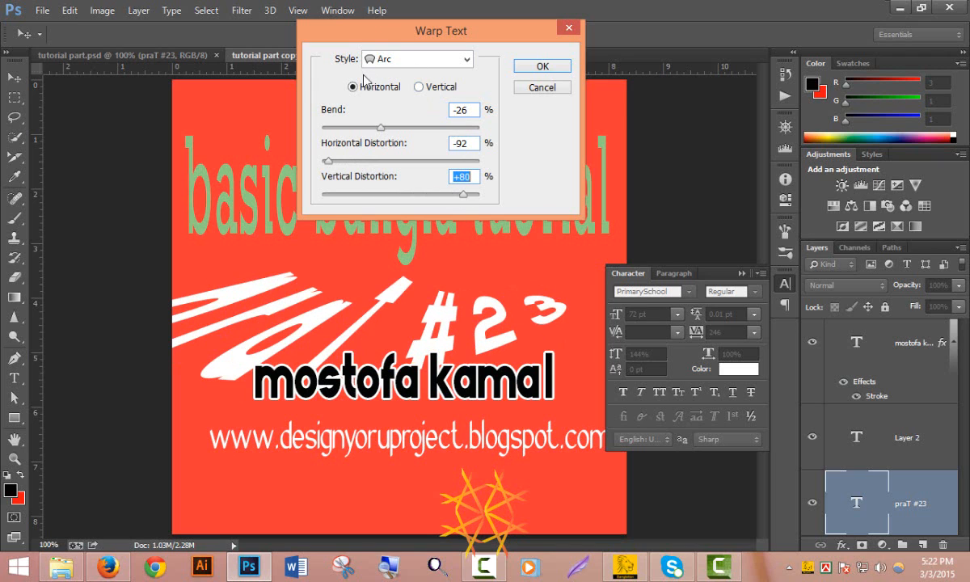
{"action": "left_click", "coordinate": [419, 87]}
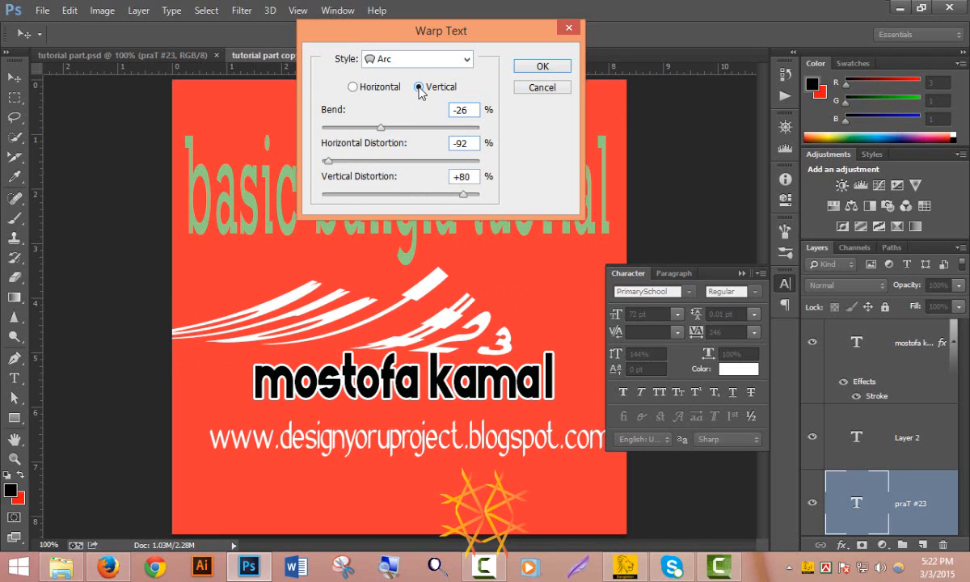
{"action": "left_click", "coordinate": [352, 87]}
Apply a Twist warp with -17% vertical distortion to the "praT #23" text, and undo the warp
{"action": "left_click", "coordinate": [467, 60]}
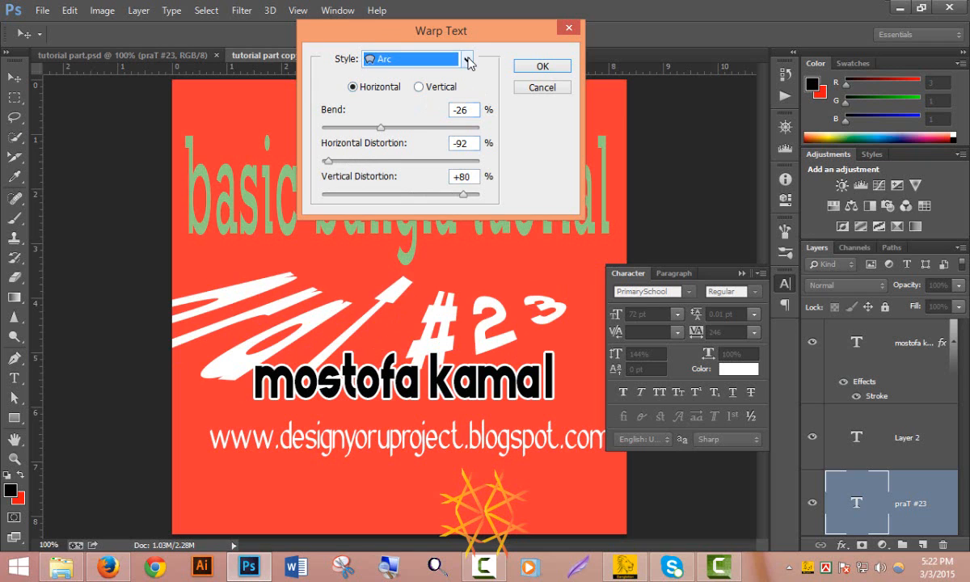
{"action": "left_click", "coordinate": [467, 61]}
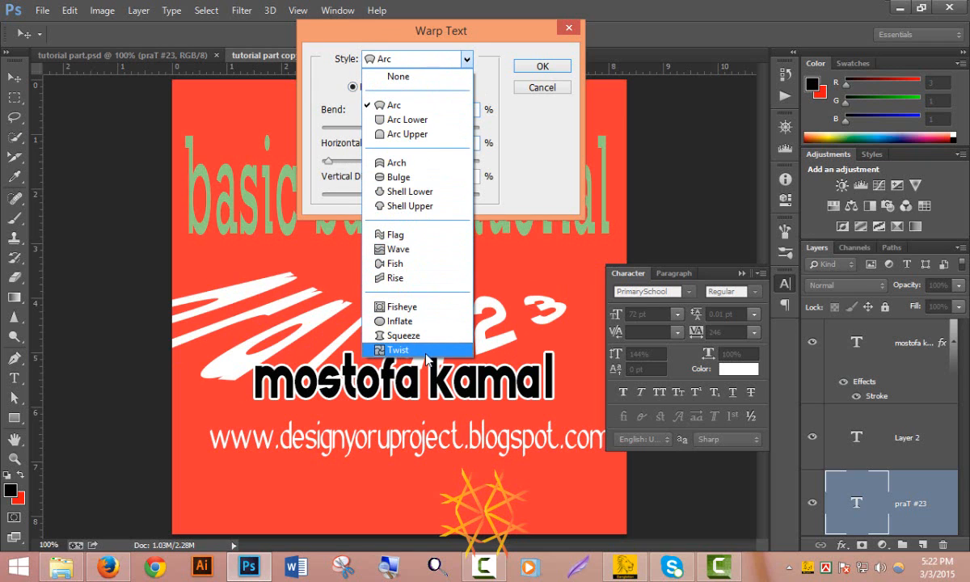
{"action": "left_click", "coordinate": [427, 350]}
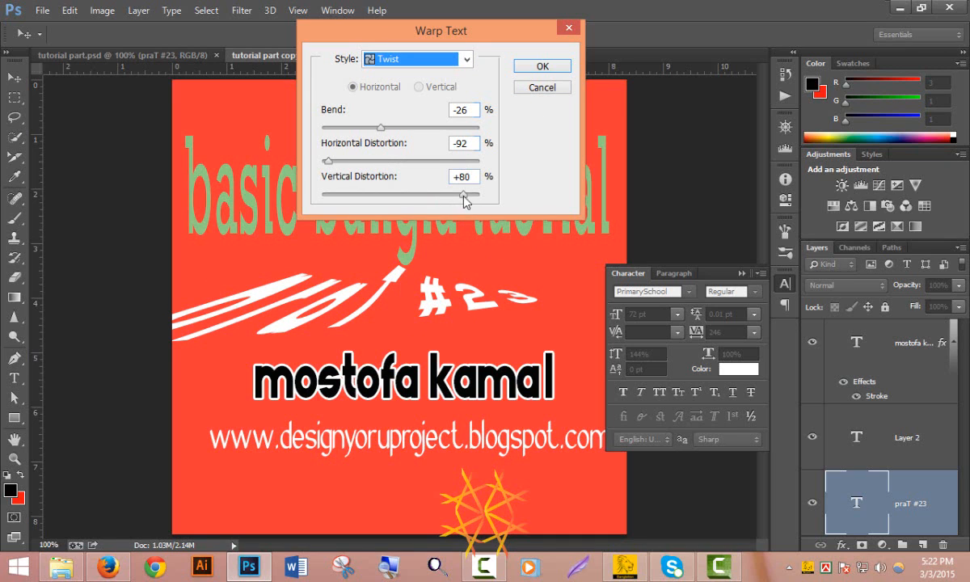
{"action": "left_click", "coordinate": [432, 194]}
{"action": "left_click", "coordinate": [388, 194]}
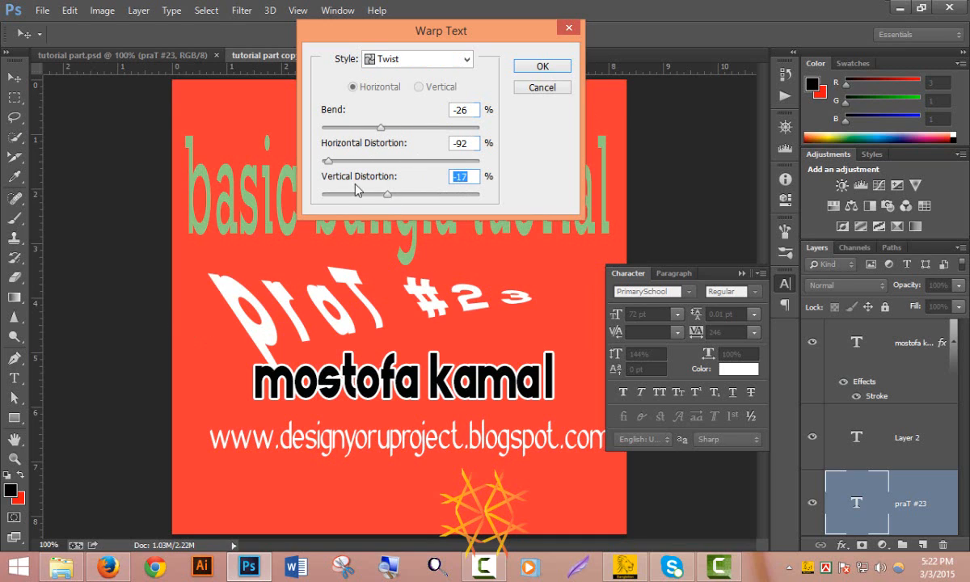
{"action": "left_click", "coordinate": [541, 68]}
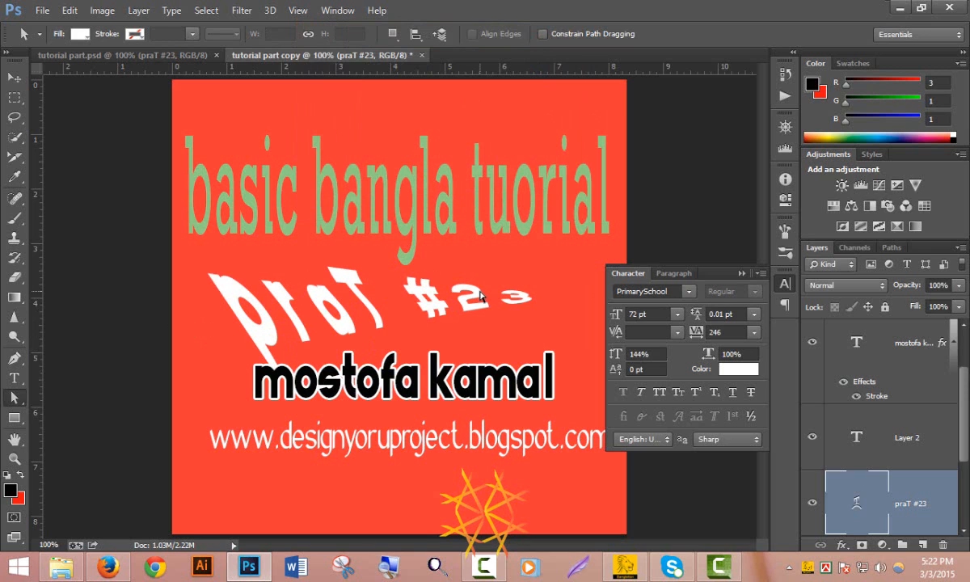
{"action": "key", "text": "ctrl+z"}
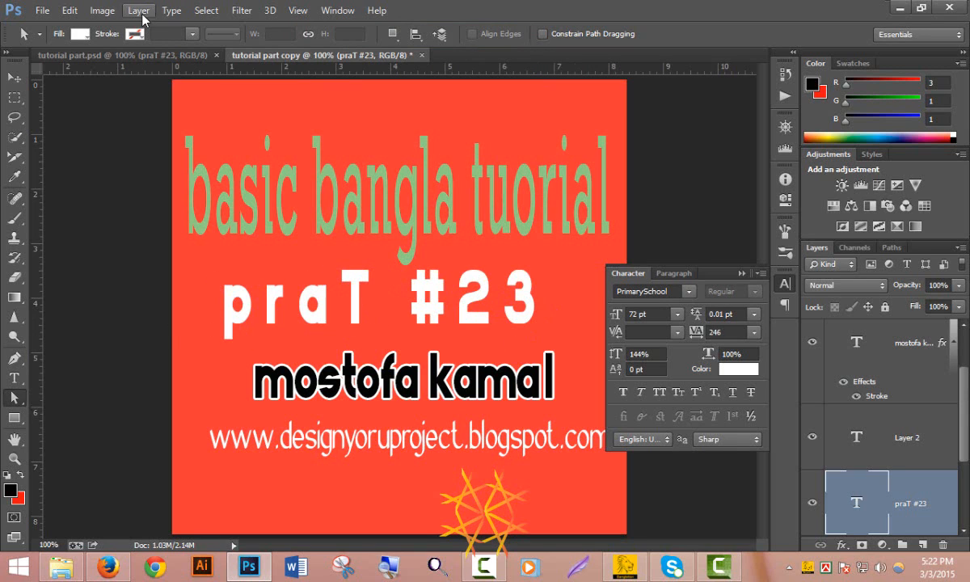
Rasterize the "praT #23" type layer and load its pixels as a selection
{"action": "left_click", "coordinate": [171, 12]}
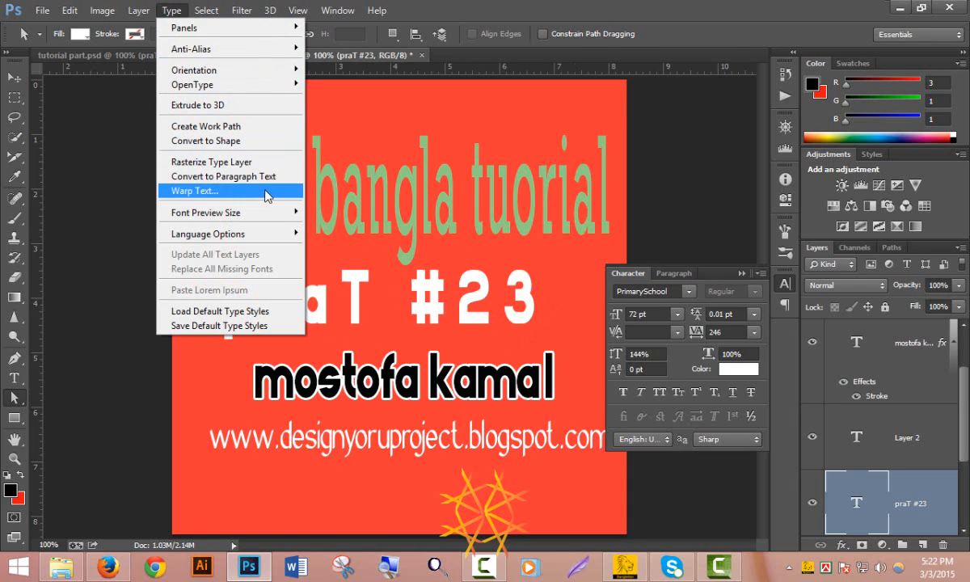
{"action": "mouse_move", "coordinate": [267, 215]}
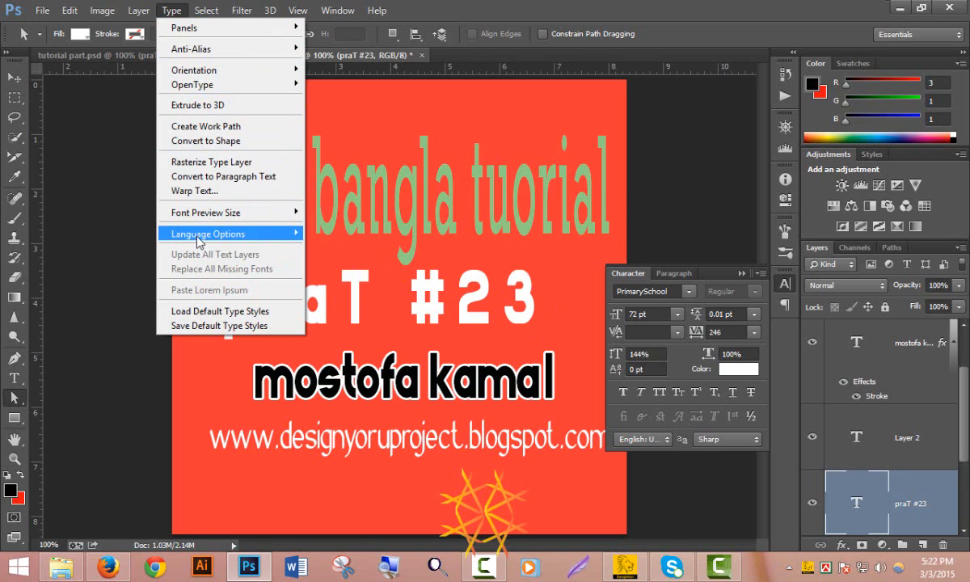
{"action": "mouse_move", "coordinate": [261, 244]}
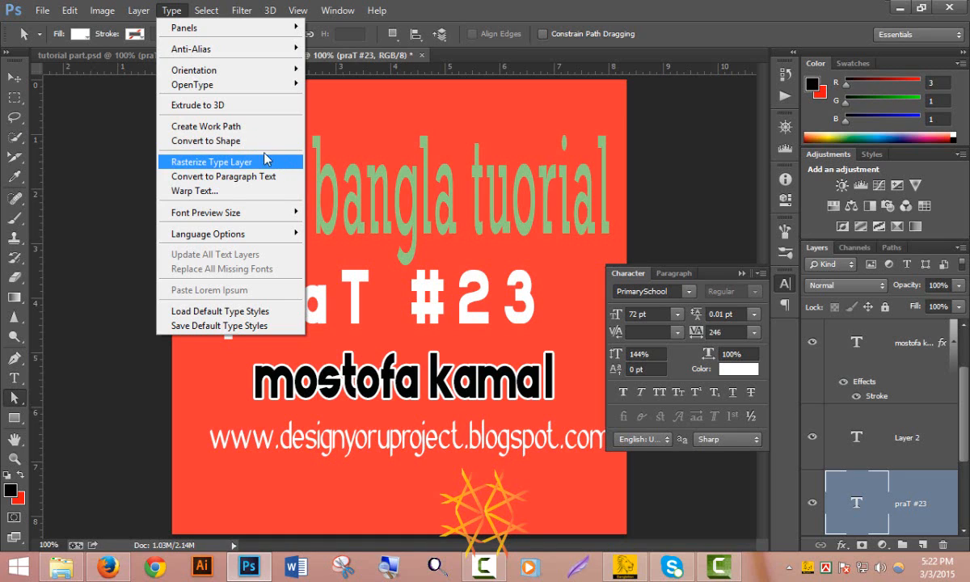
{"action": "left_click", "coordinate": [226, 166]}
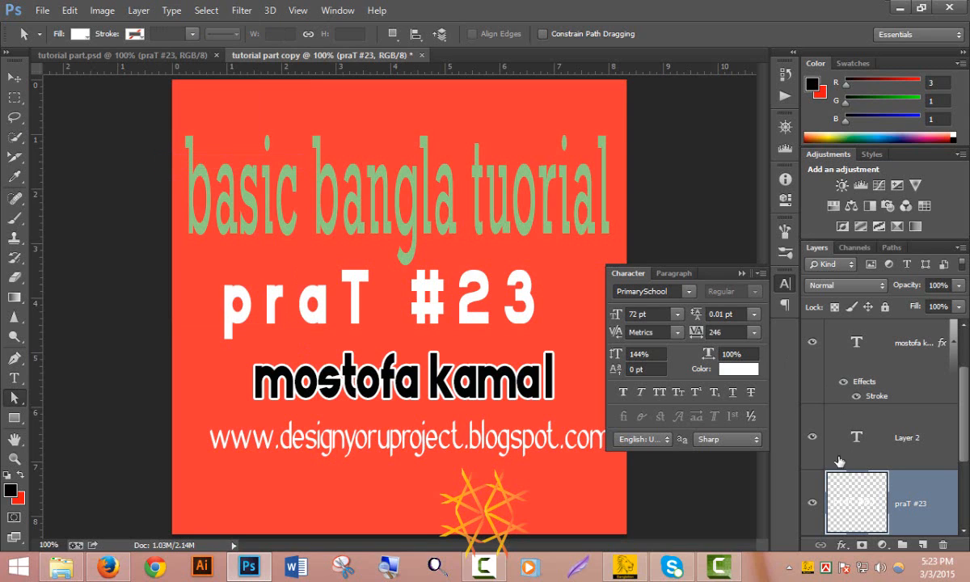
{"action": "left_click", "coordinate": [847, 505], "text": "ctrl"}
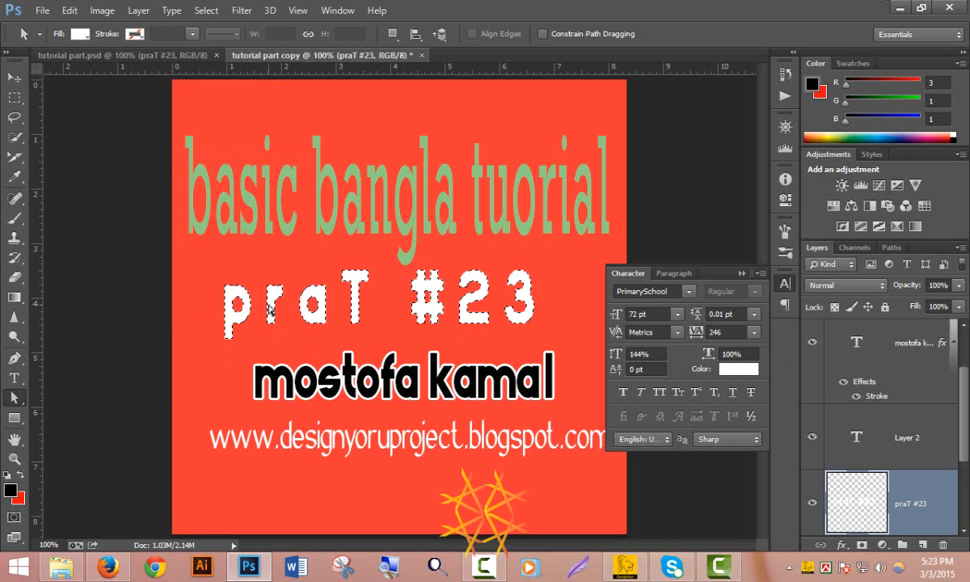
{"action": "left_click", "coordinate": [301, 304]}
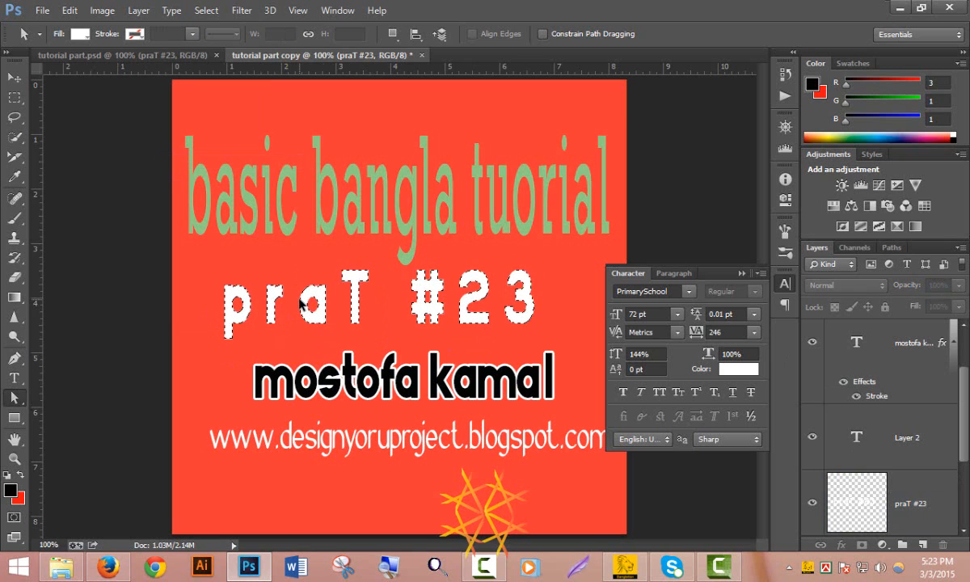
Deselect, and undo the selection and the rasterizing, back to the editable "praT #23" text layer
{"action": "key", "text": "ctrl+d"}
{"action": "key", "text": "ctrl+alt+z"}
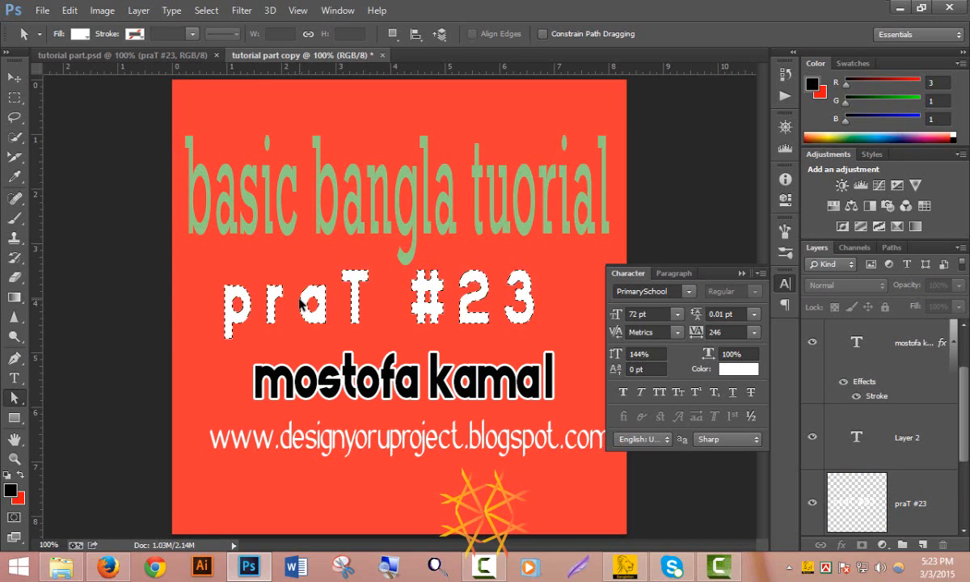
{"action": "key", "text": "ctrl+alt+z"}
{"action": "key", "text": "ctrl+alt+z"}
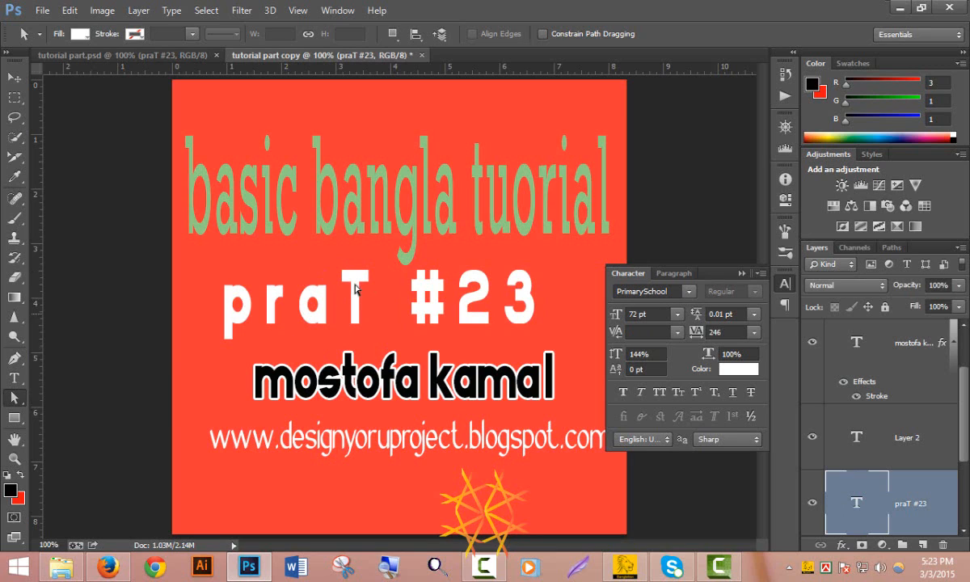
{"action": "left_click", "coordinate": [322, 303]}
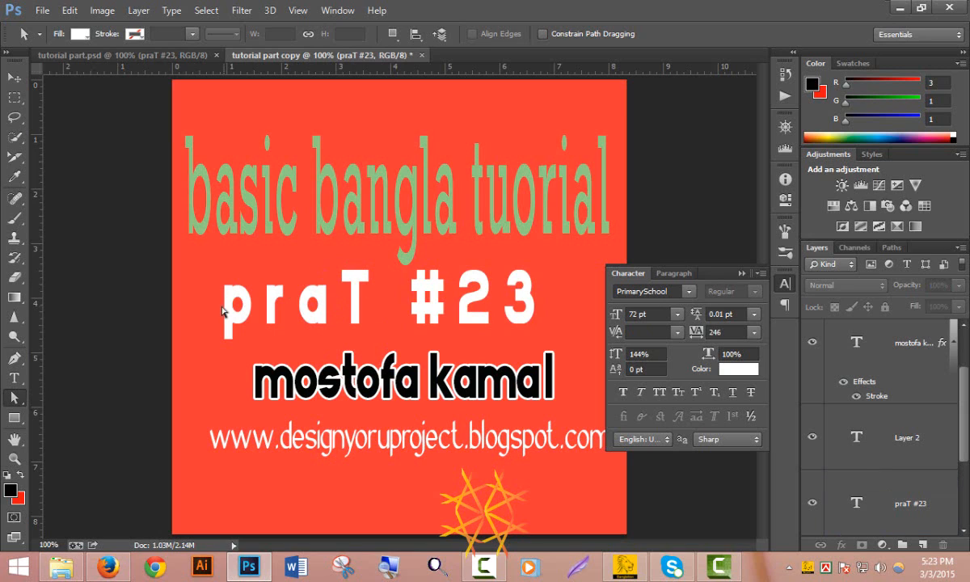
{"action": "left_click", "coordinate": [485, 567]}
{"action": "left_click", "coordinate": [893, 504]}
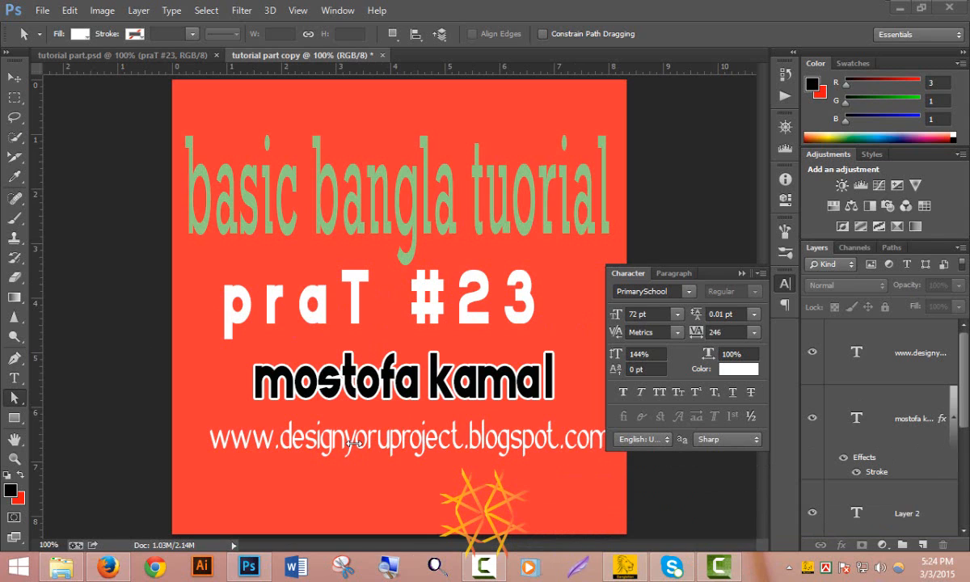
{"action": "left_click", "coordinate": [171, 11]}
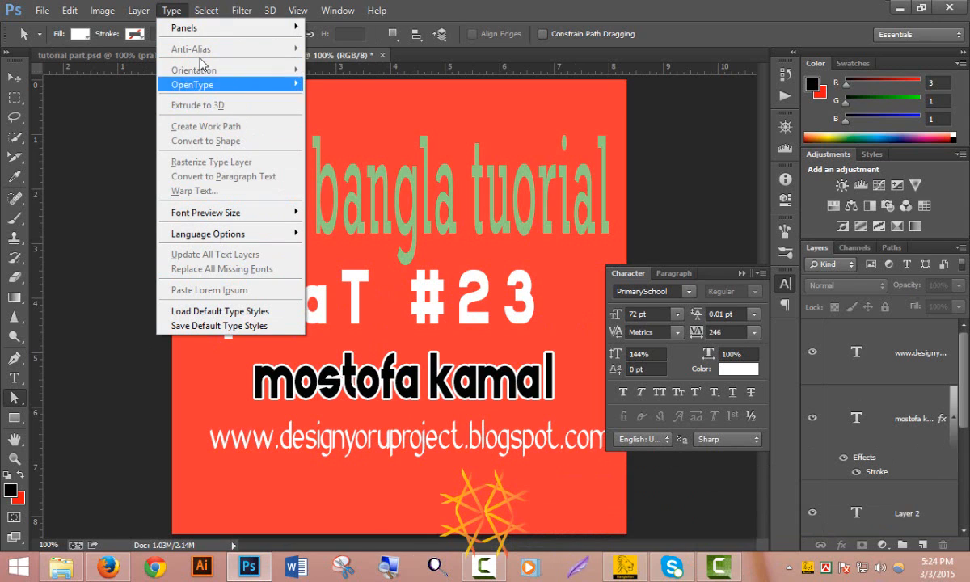
{"action": "mouse_move", "coordinate": [200, 13]}
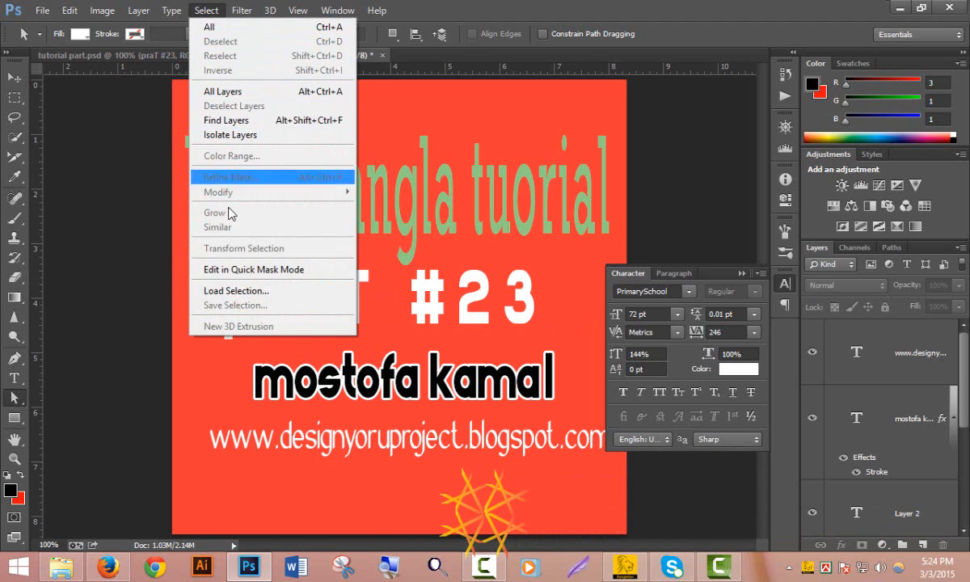
{"action": "mouse_move", "coordinate": [139, 12]}
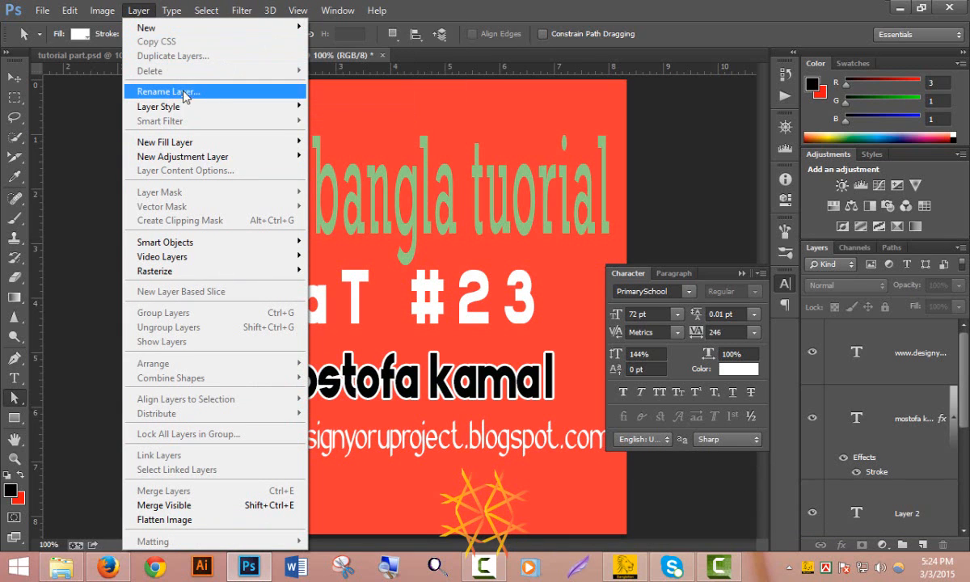
{"action": "mouse_move", "coordinate": [191, 144]}
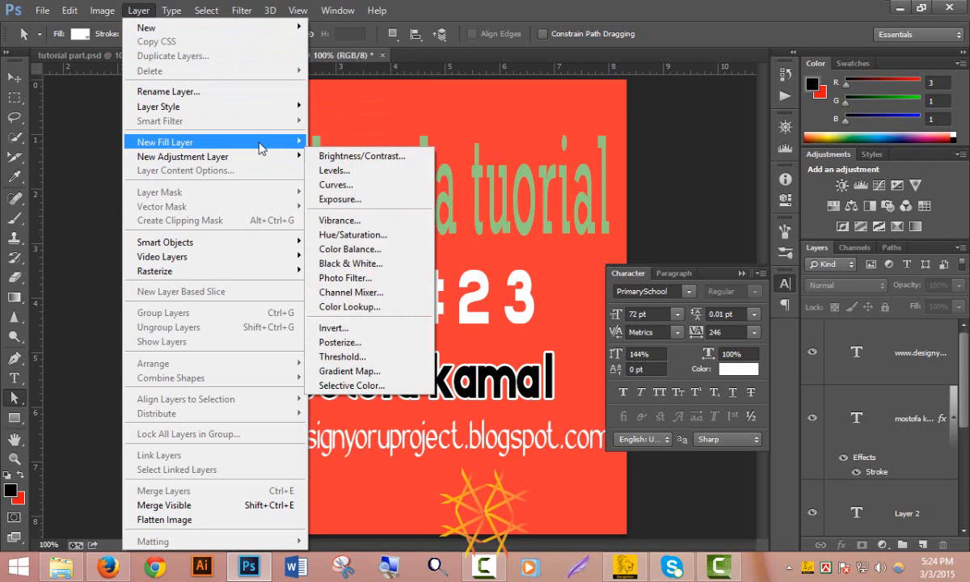
{"action": "left_click", "coordinate": [77, 166]}
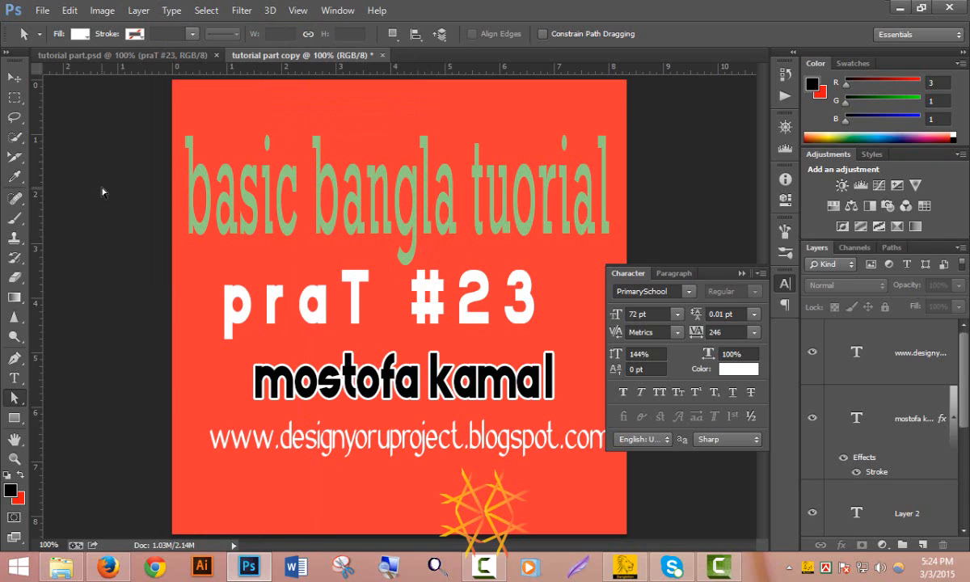